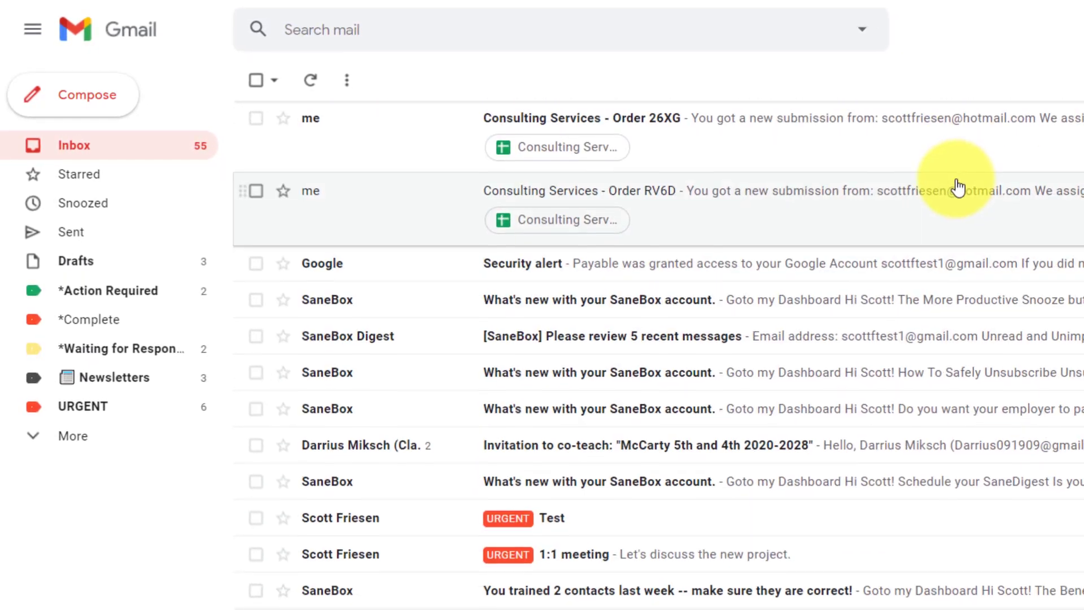
scroll(948, 267, up, 8)
scroll(945, 263, up, 8)
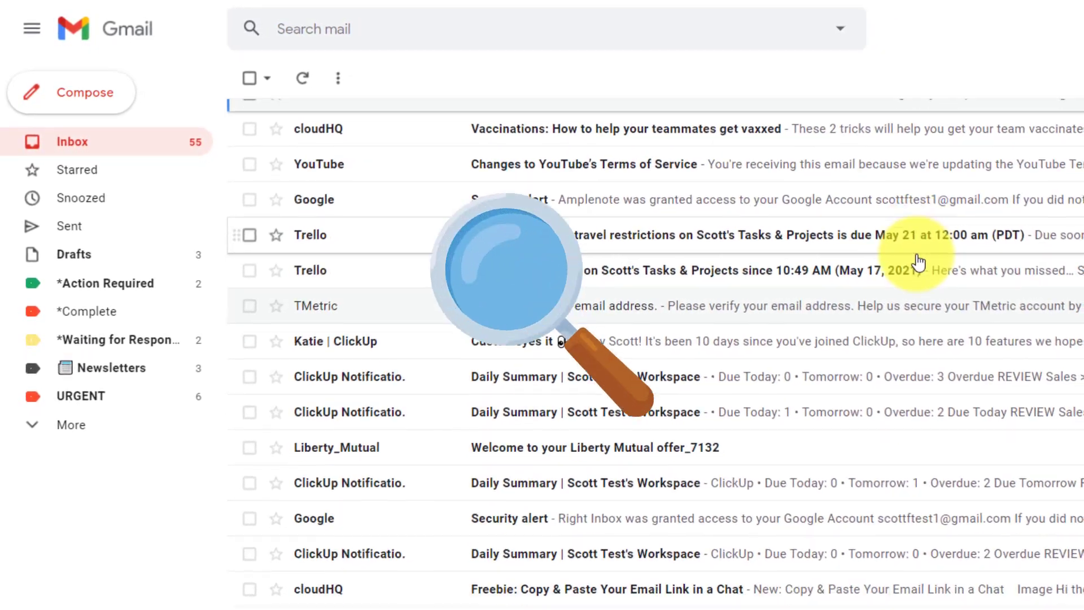
scroll(381, 435, down, 5)
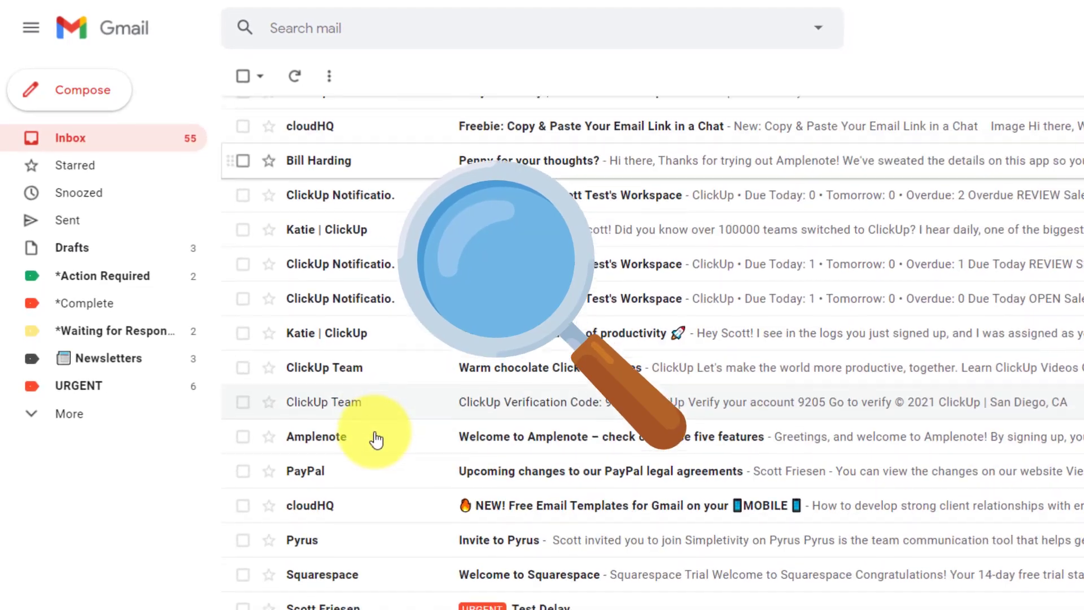
scroll(377, 439, down, 4)
scroll(375, 436, down, 3)
scroll(365, 433, down, 1)
scroll(366, 429, up, 10)
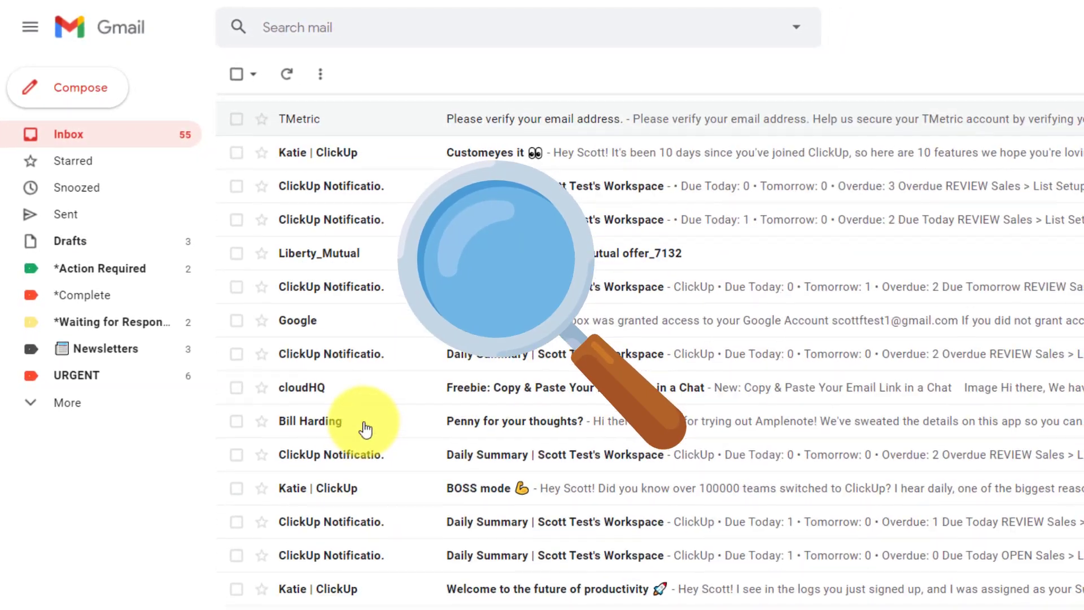
scroll(364, 428, up, 3)
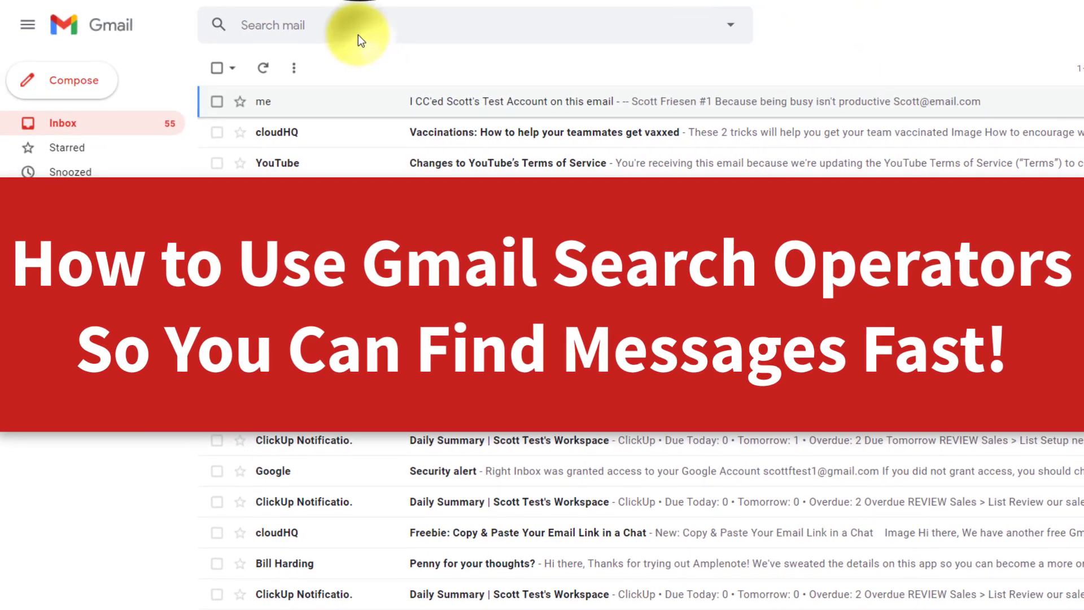
- Search Gmail for the word 'find', then select 'find' in the search box
click(309, 25)
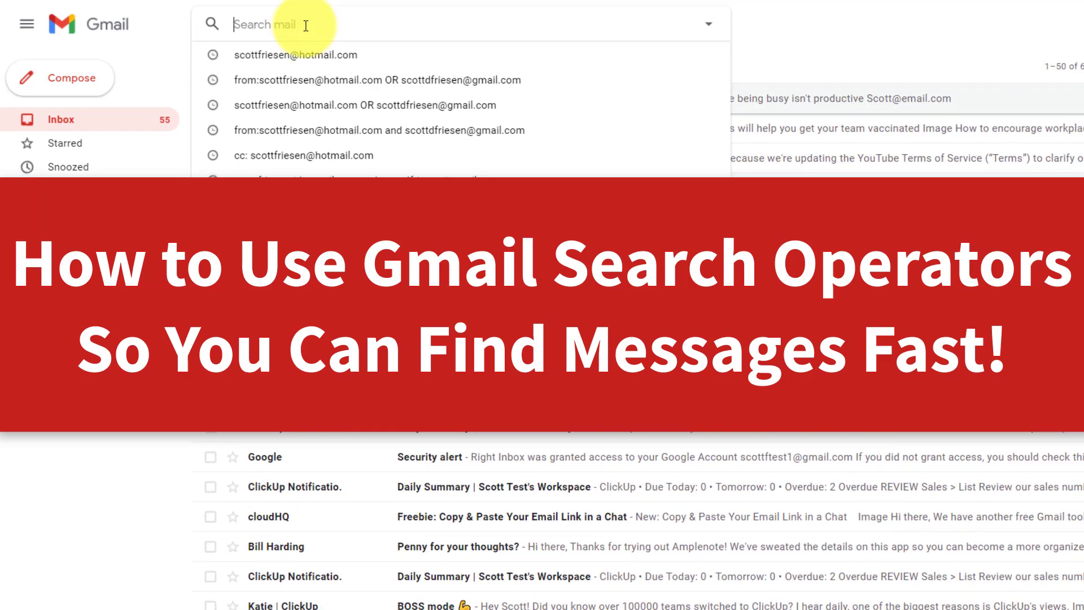
click(809, 41)
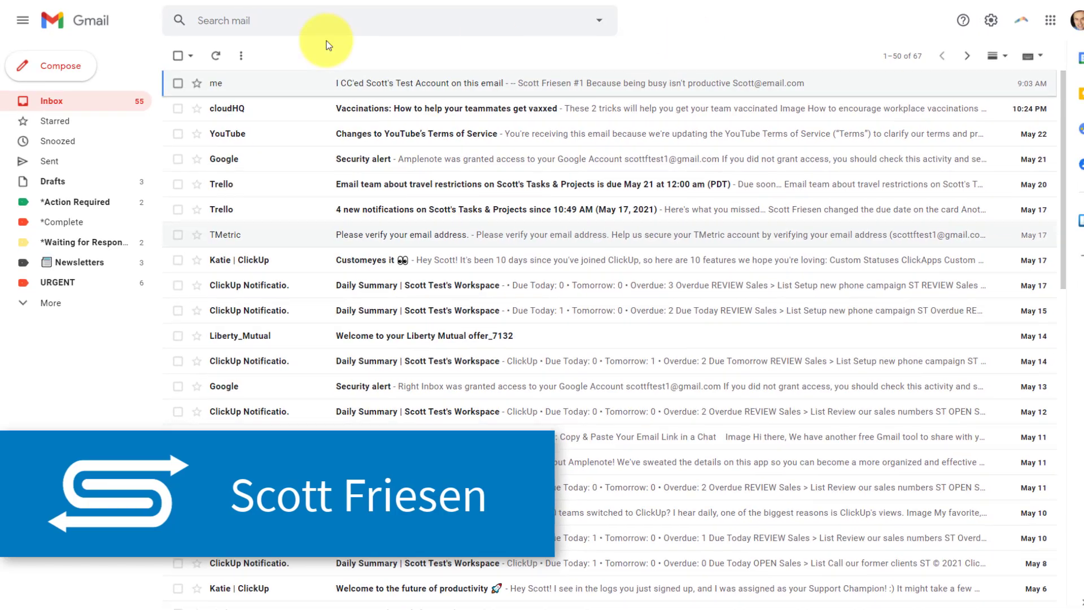
click(270, 20)
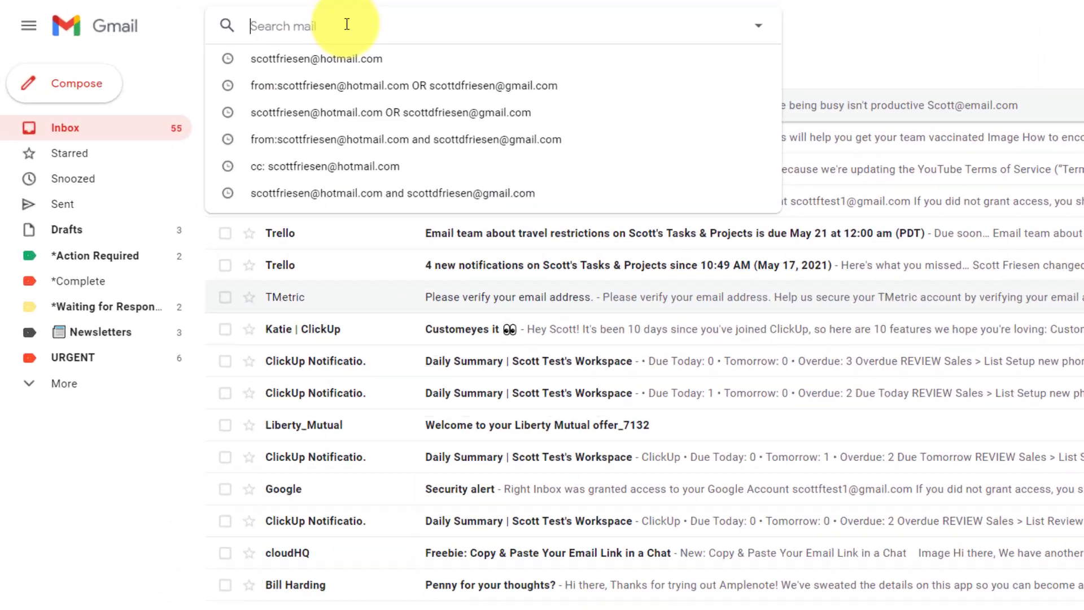
text(find)
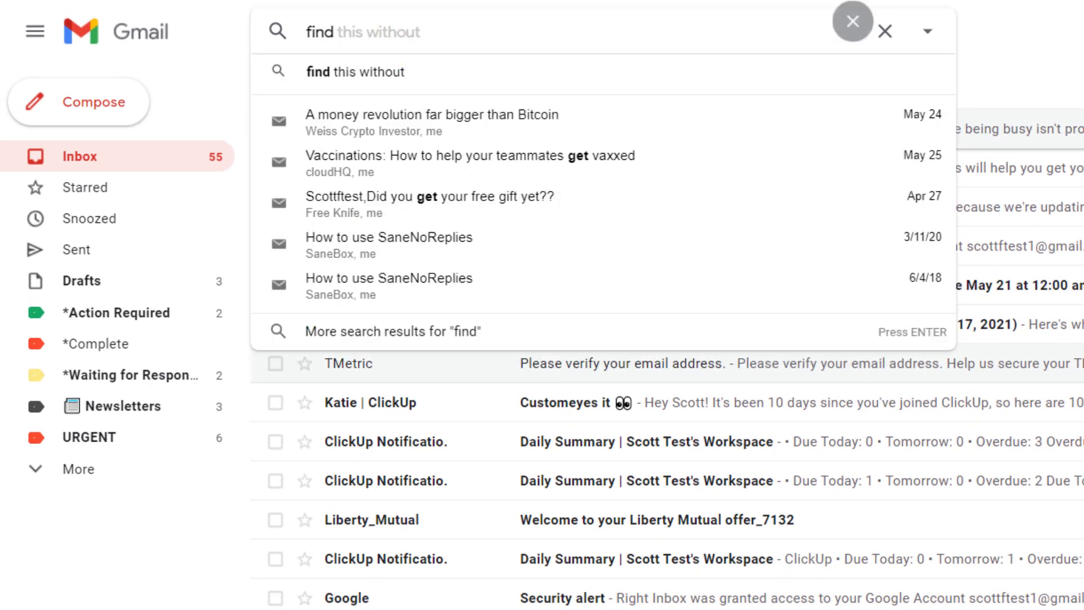
click(1078, 42)
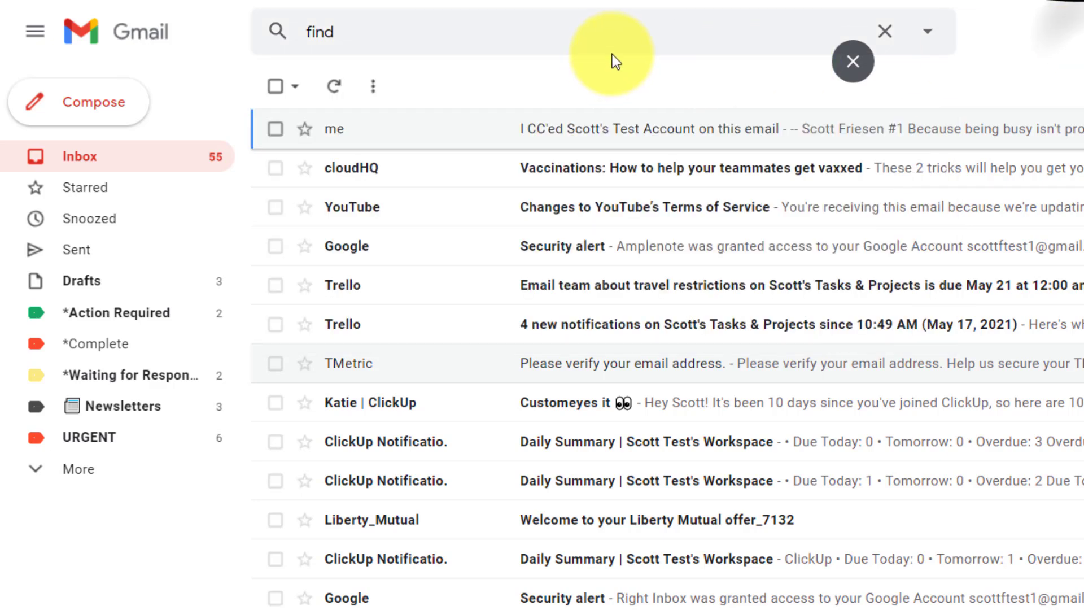
click(515, 29)
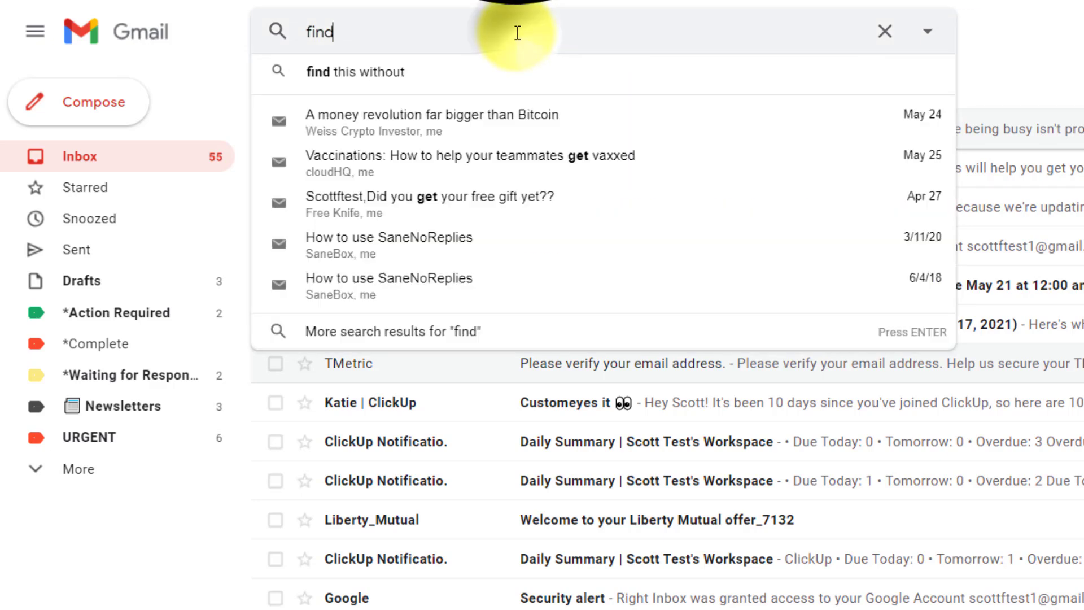
key(Escape)
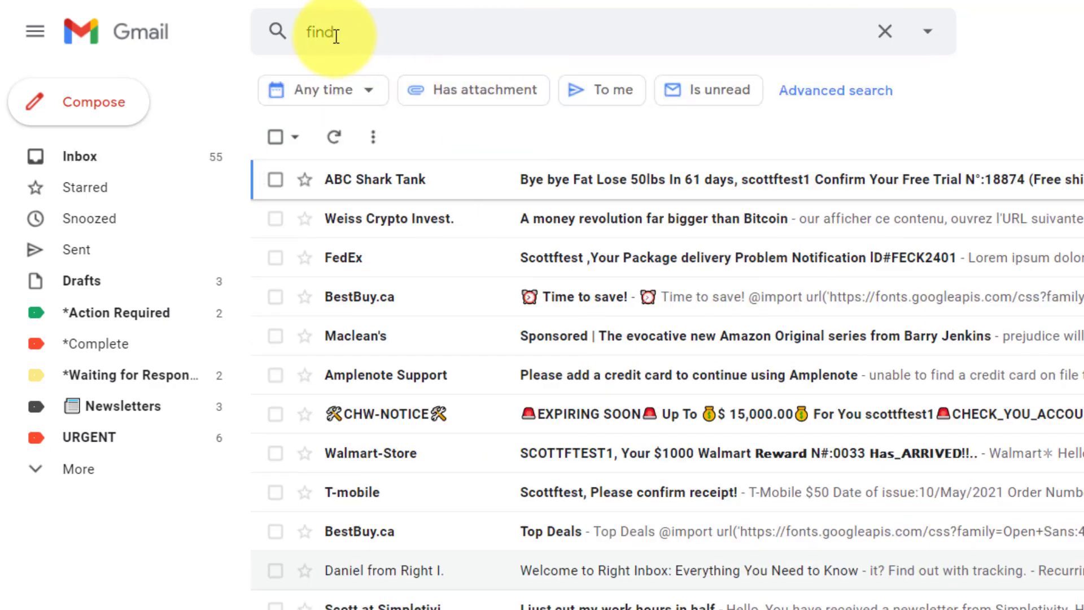
drag(352, 32, 289, 31)
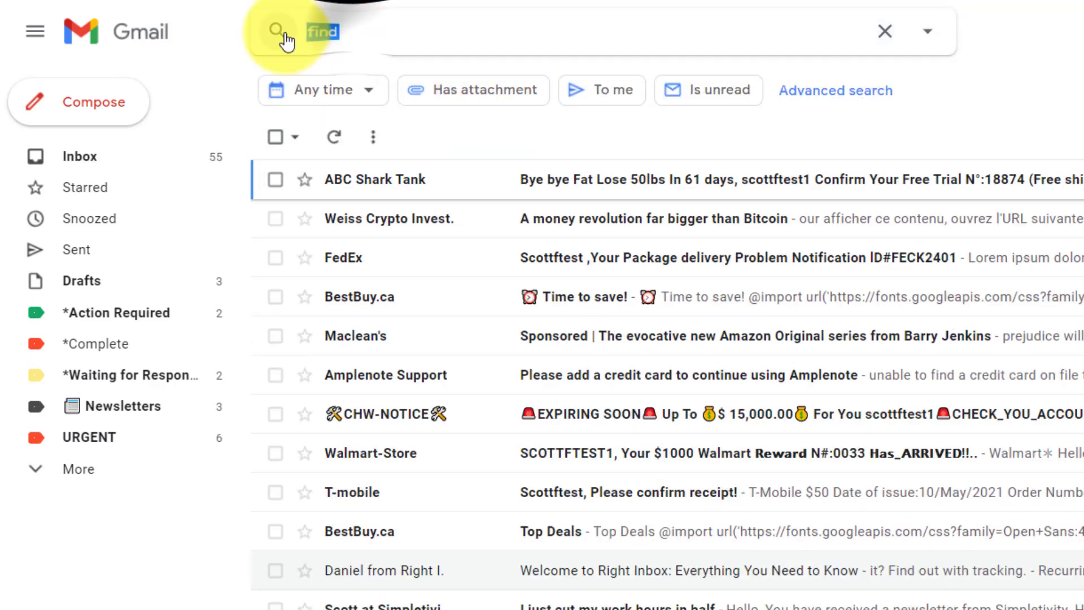
key(Escape)
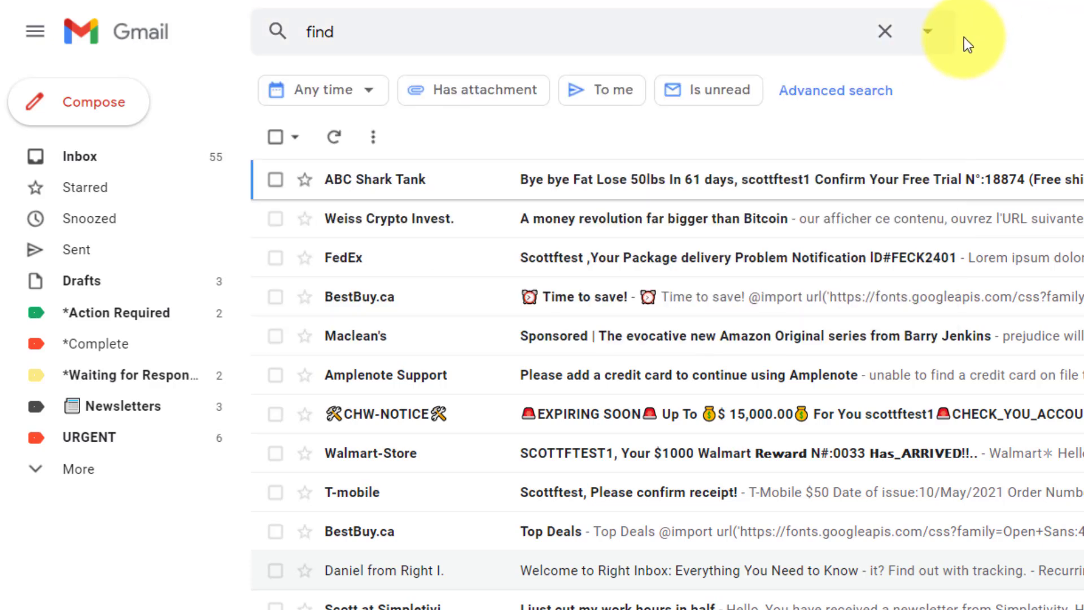
click(930, 36)
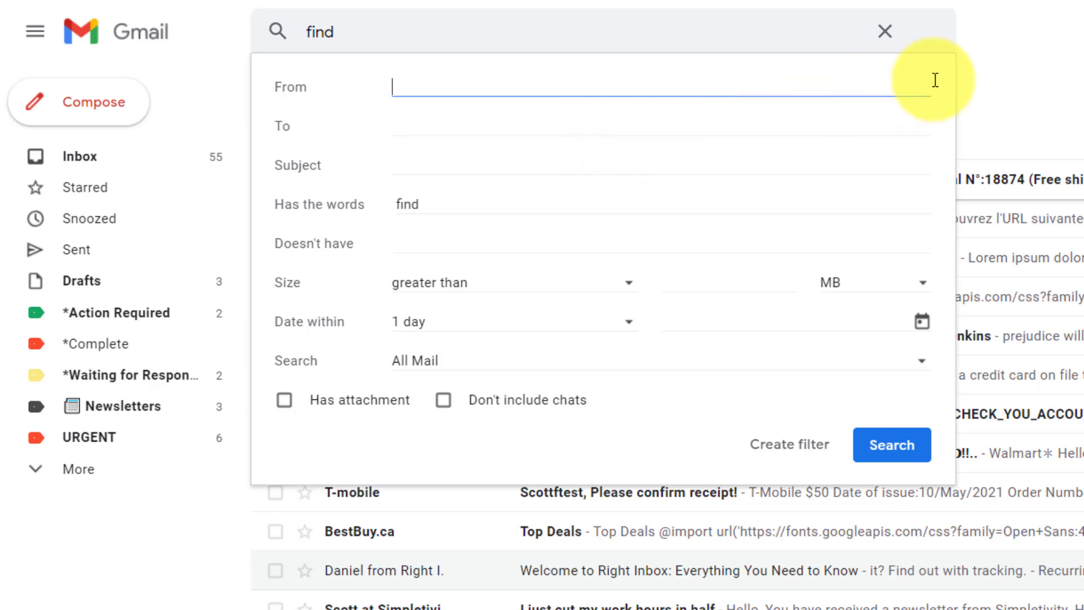
click(1035, 69)
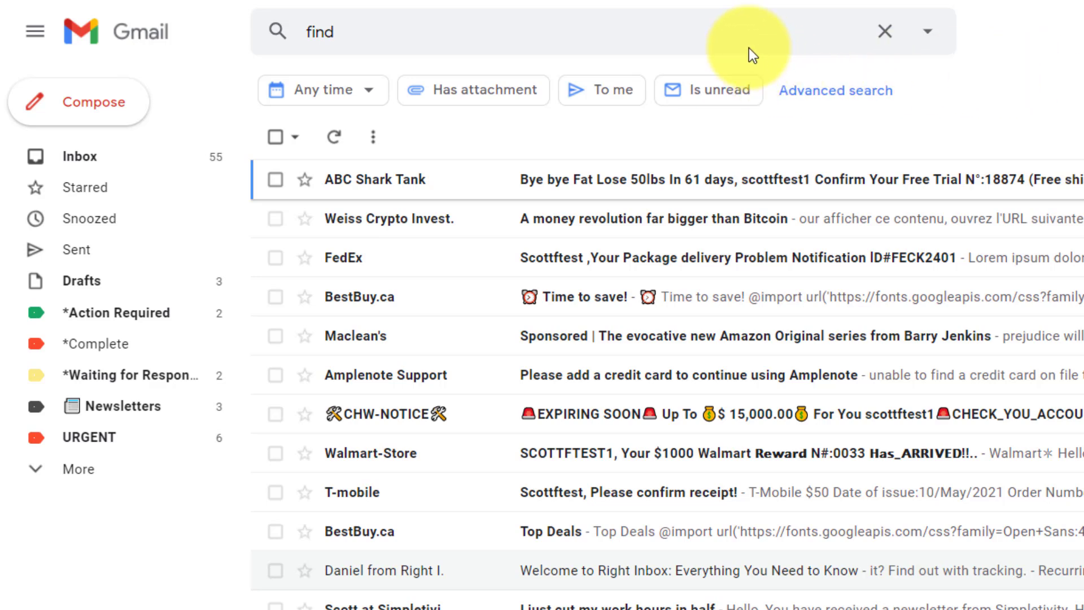
click(454, 35)
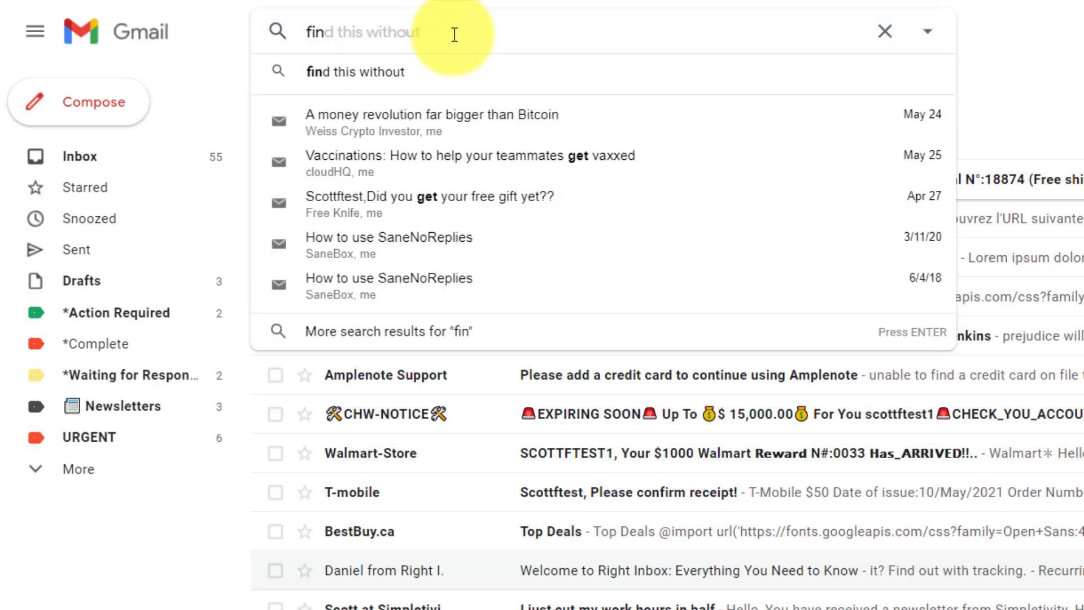
key(BackSpace)
key(BackSpace)
key(BackSpace)
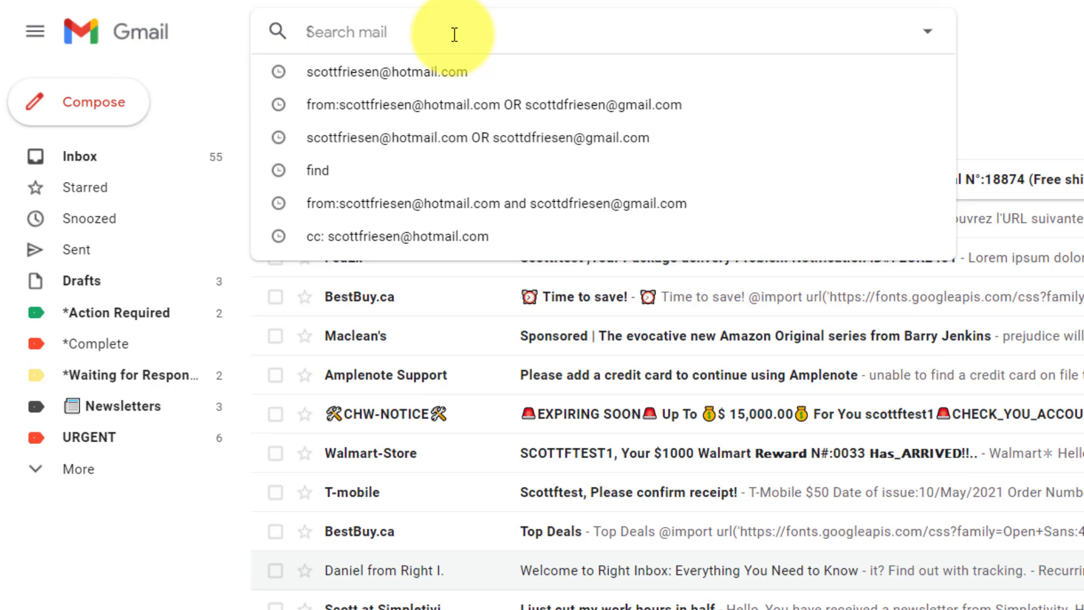
key(Down)
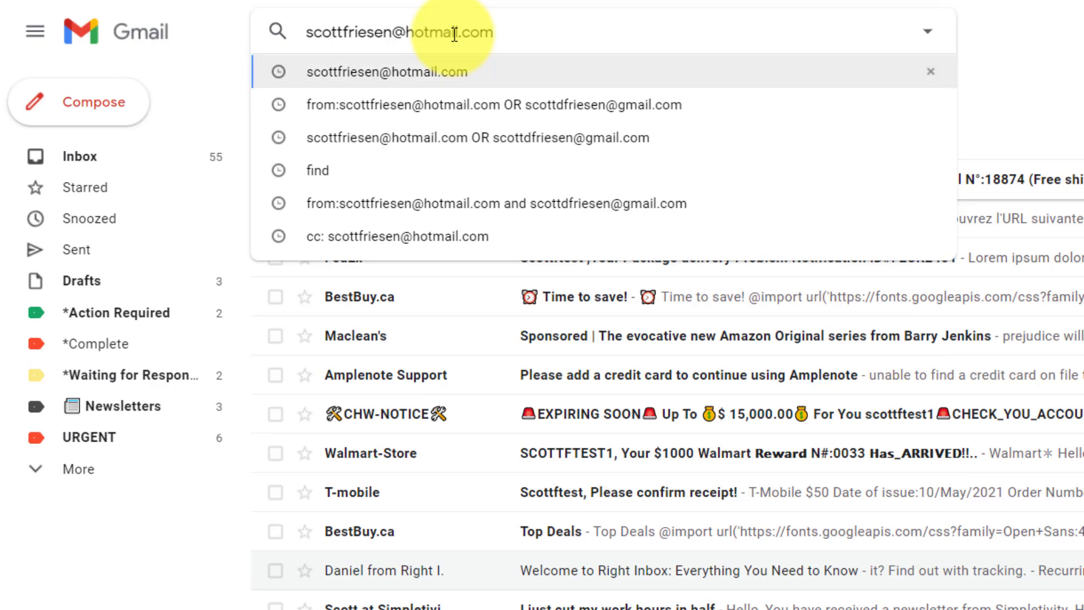
key(Return)
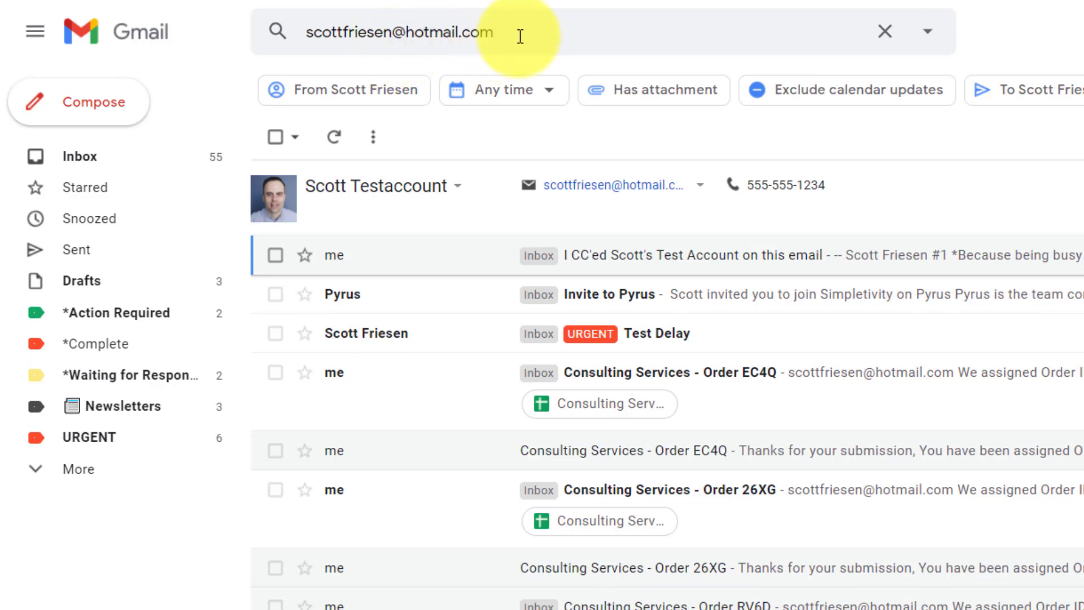
scroll(421, 451, down, 5)
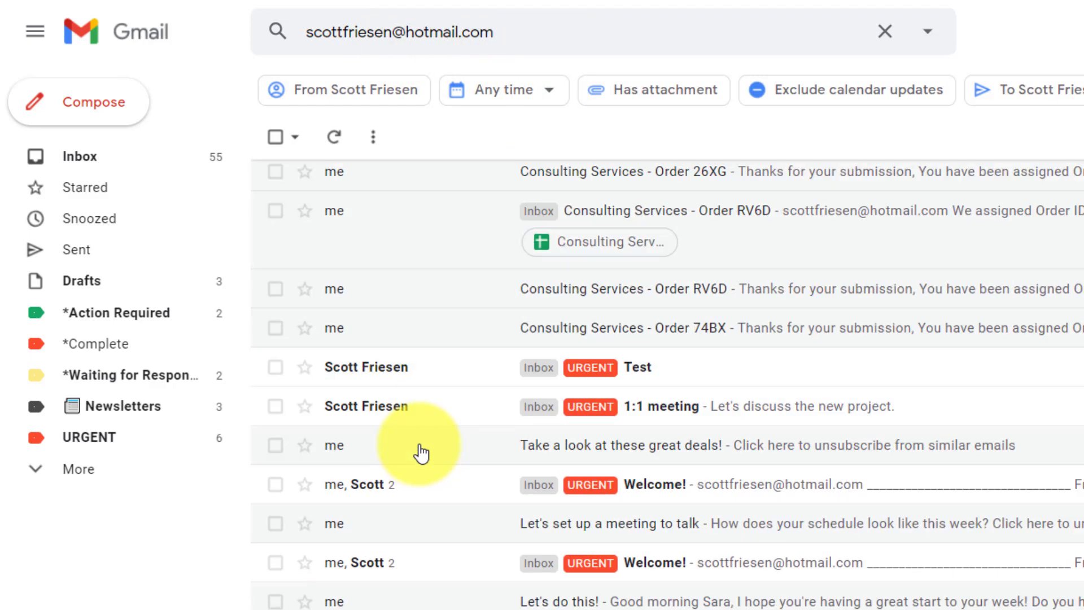
scroll(420, 451, down, 3)
scroll(421, 451, down, 3)
scroll(420, 451, down, 3)
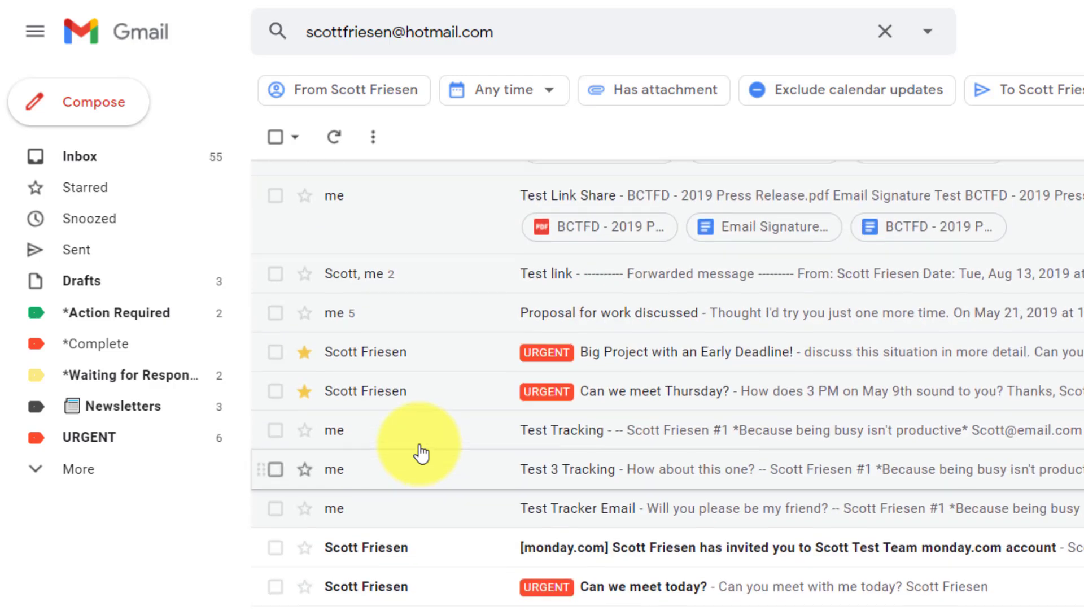
scroll(421, 451, up, 5)
scroll(424, 440, up, 5)
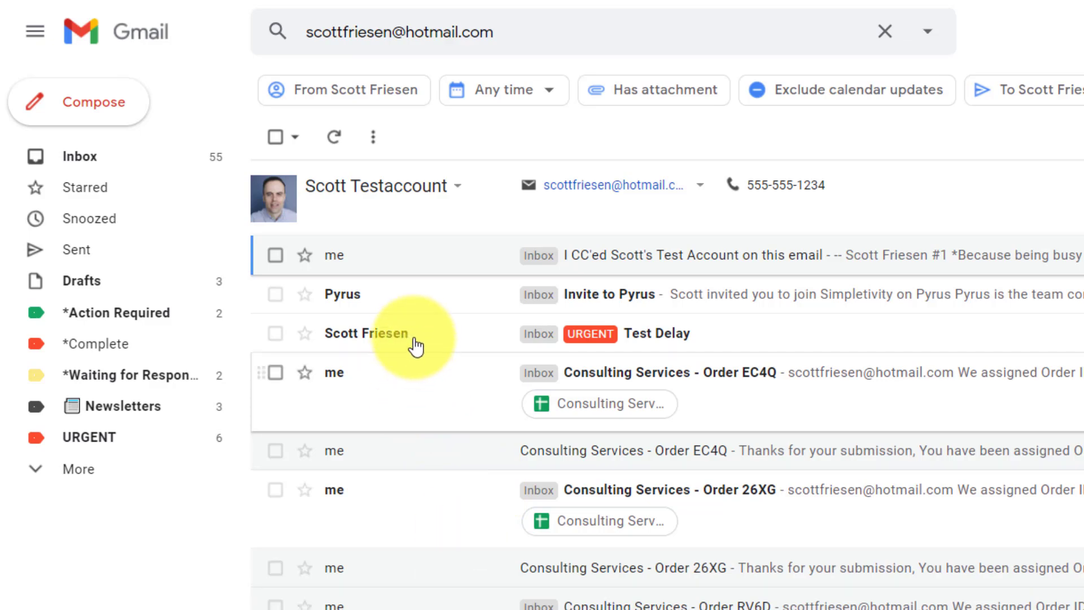
scroll(482, 477, down, 5)
scroll(482, 476, down, 5)
scroll(482, 476, down, 5)
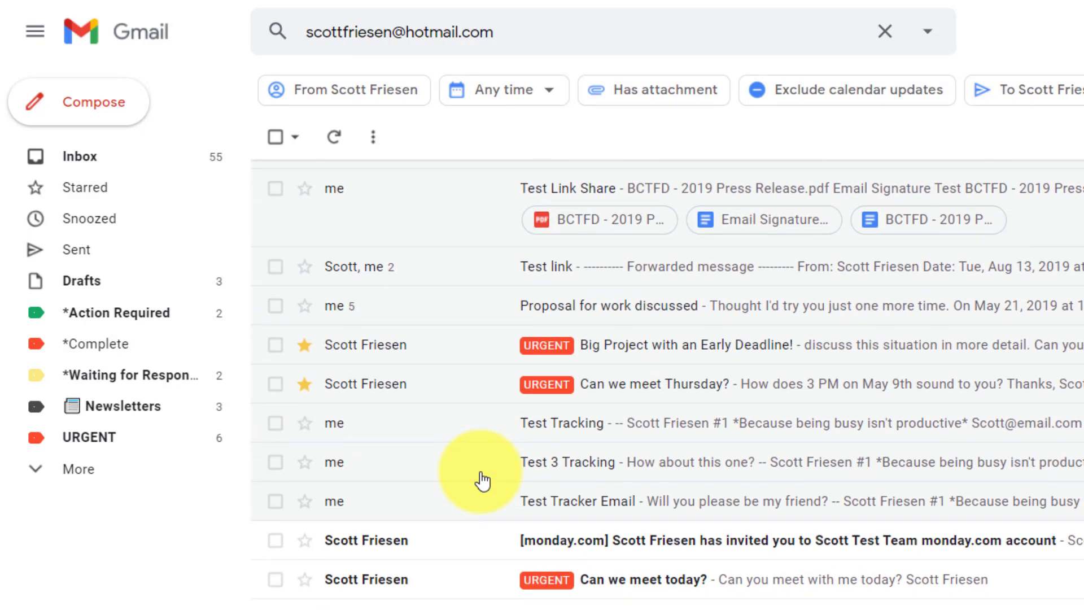
scroll(482, 476, up, 10)
scroll(470, 465, up, 1)
scroll(389, 398, down, 2)
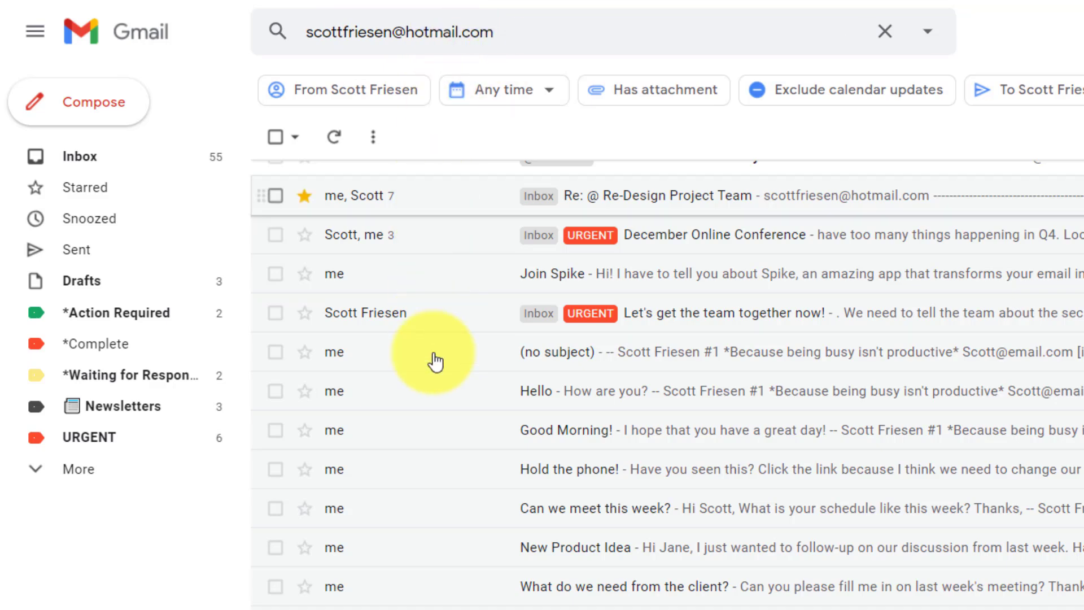
scroll(447, 580, up, 5)
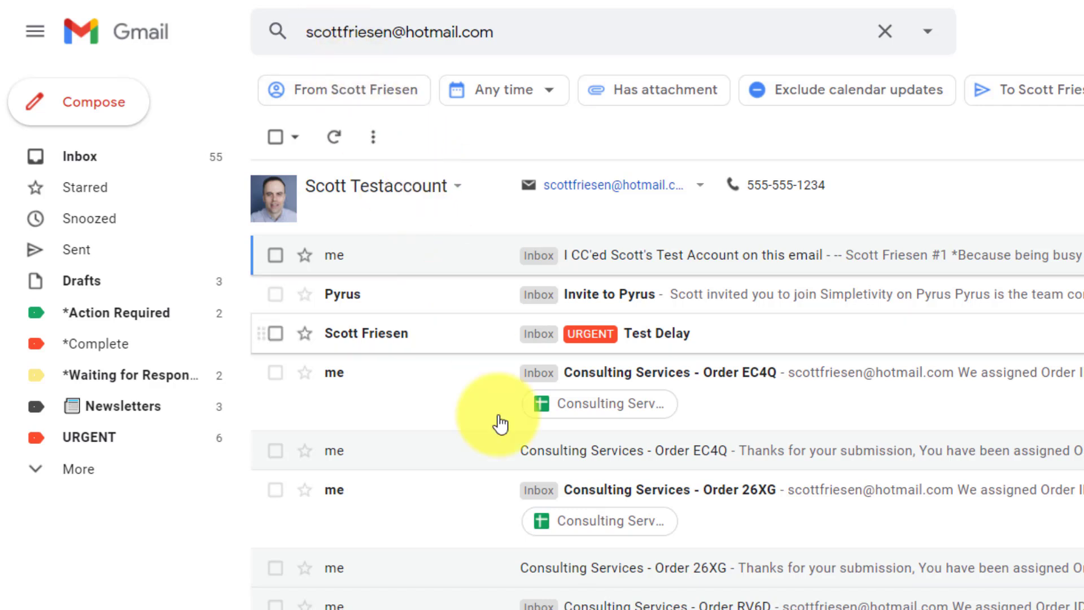
click(309, 34)
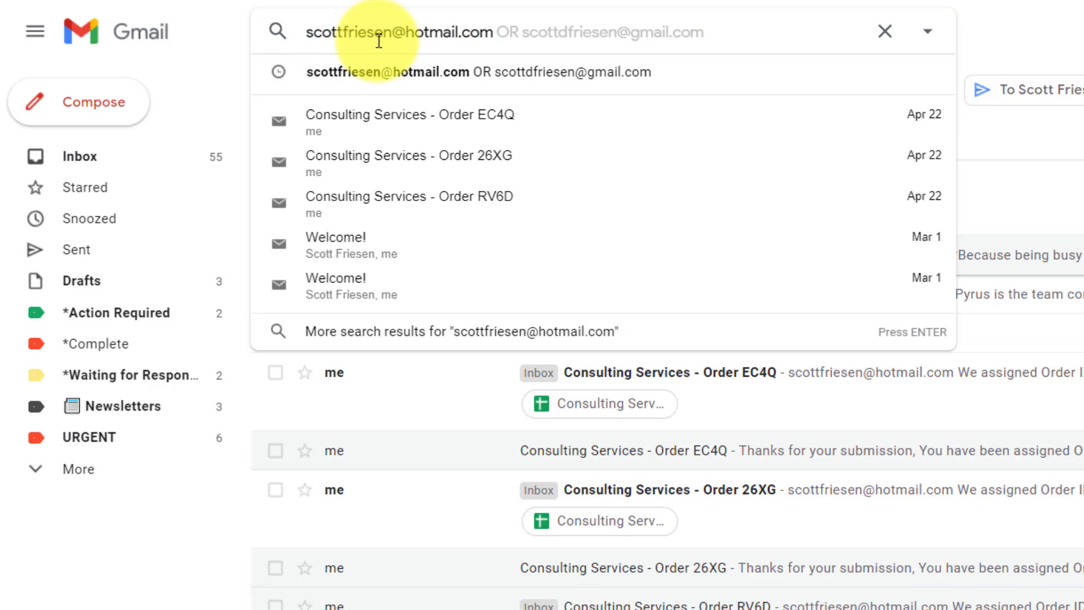
text(from)
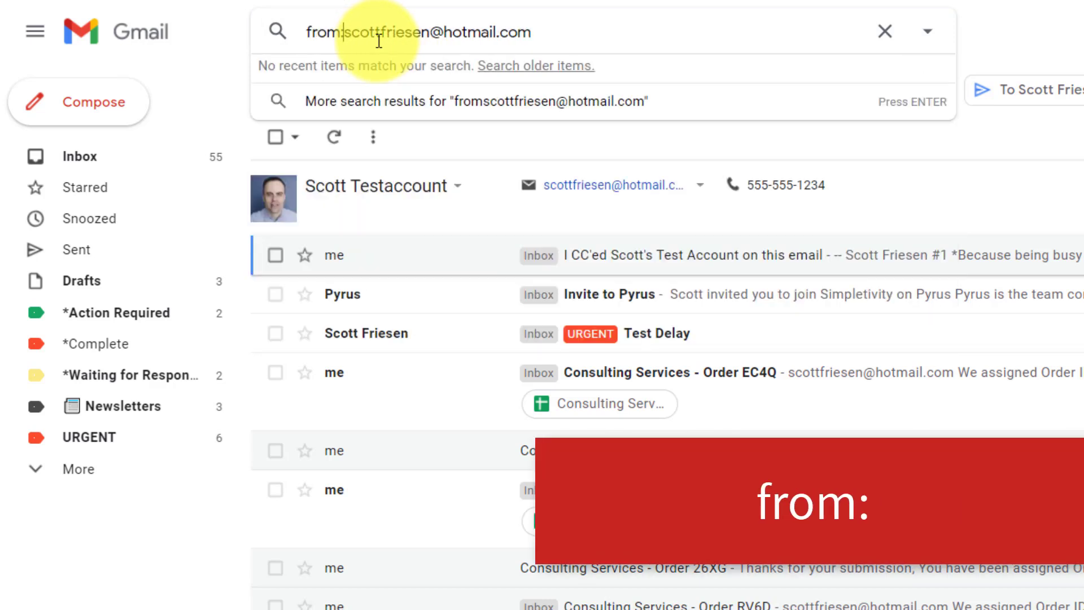
text(:)
key(Return)
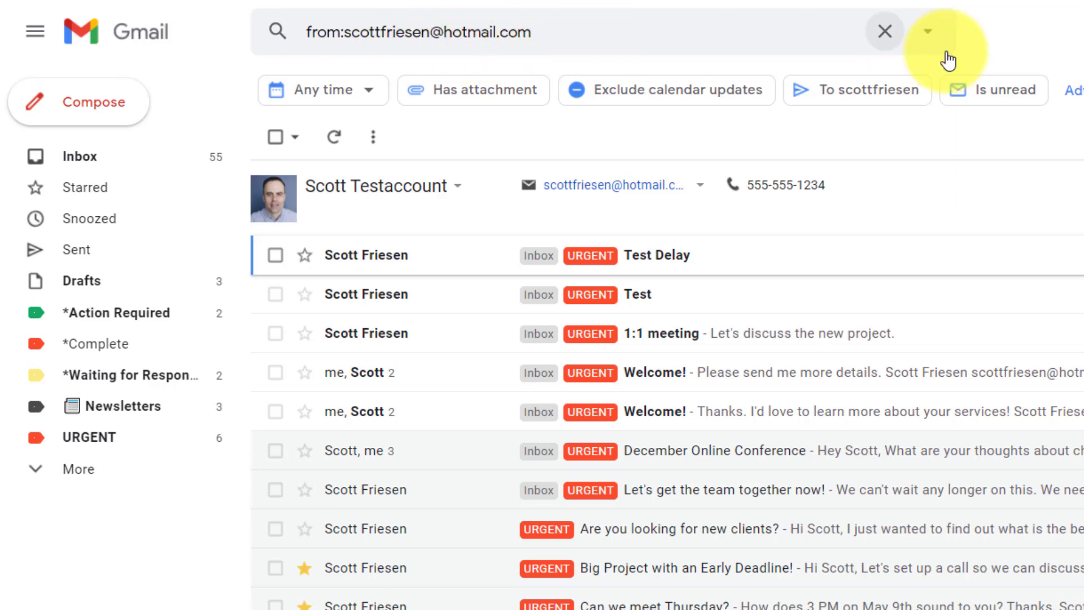
- Open and close the advanced search options three times, then return to the search query
click(931, 32)
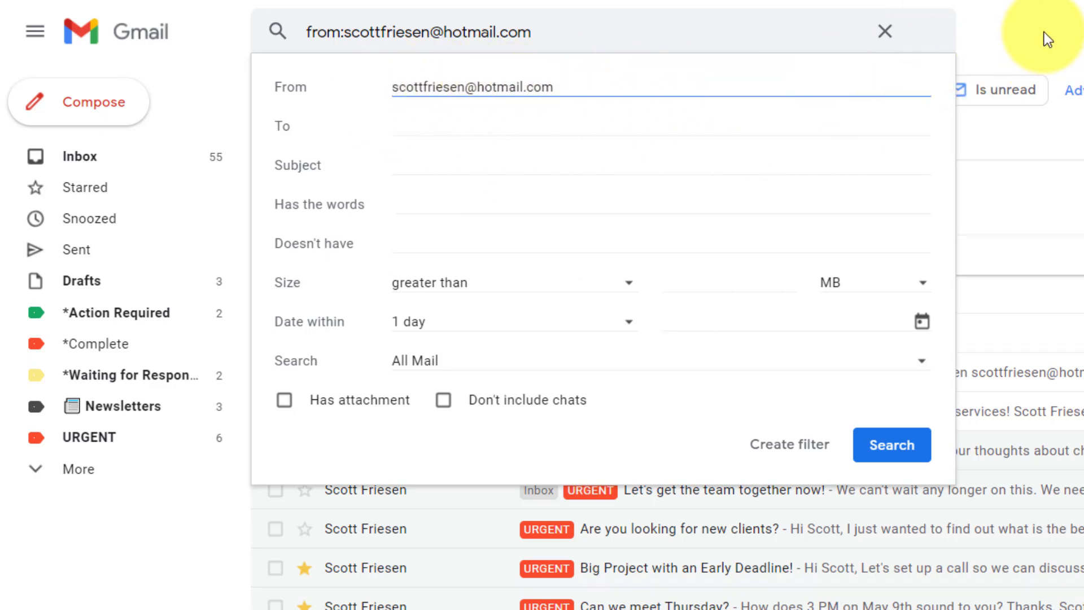
click(1064, 43)
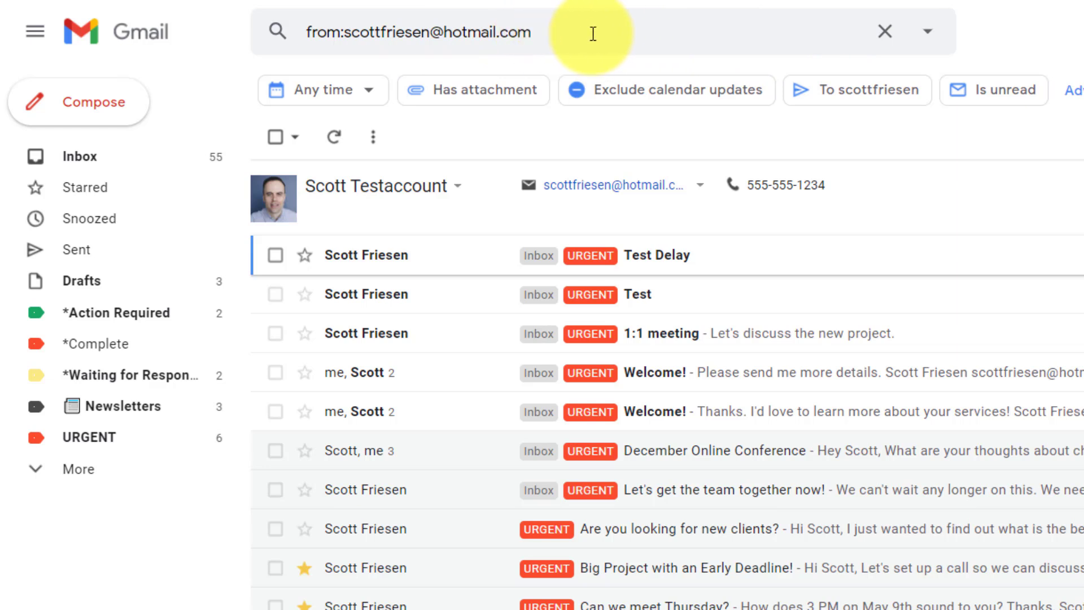
click(929, 34)
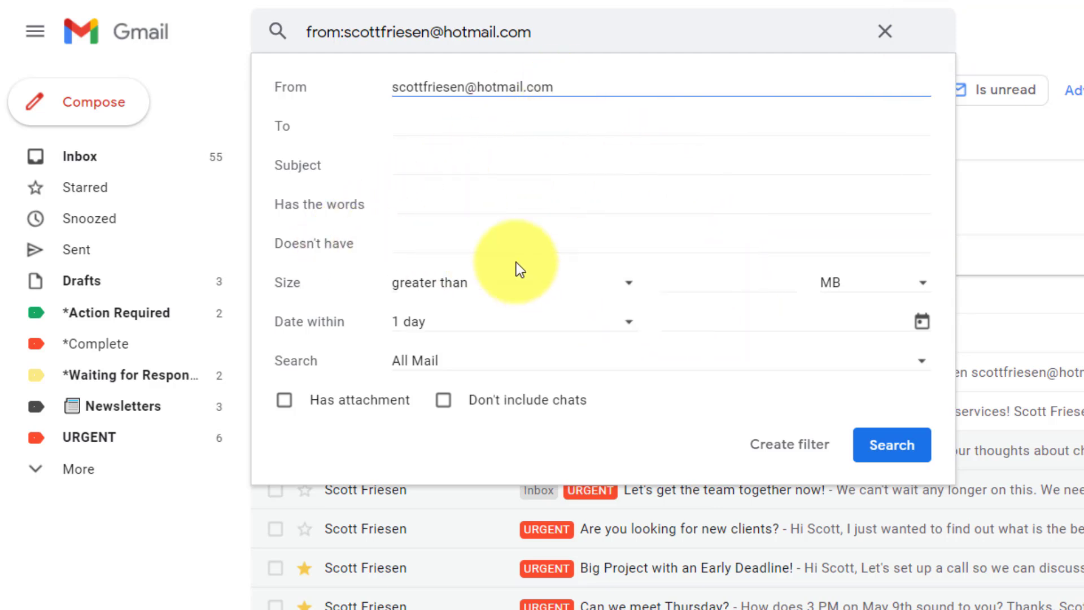
click(1034, 41)
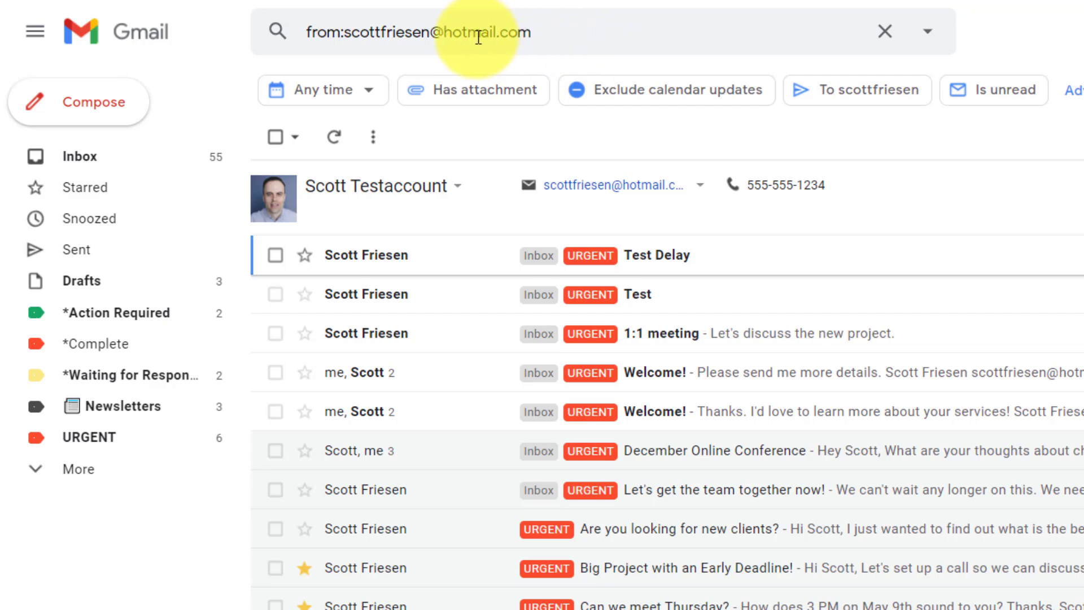
click(926, 33)
click(1008, 35)
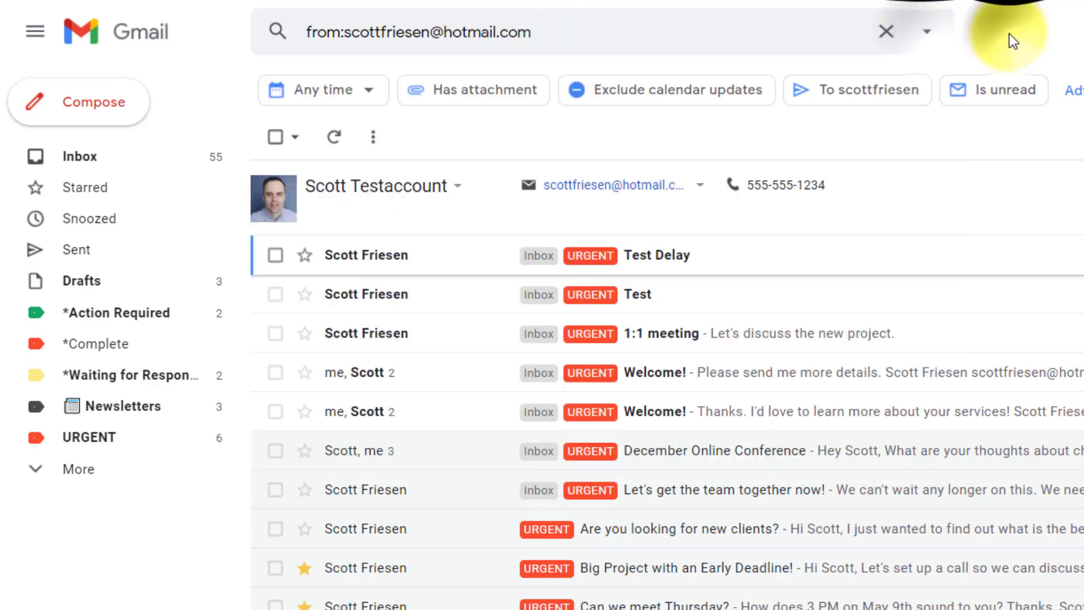
click(566, 35)
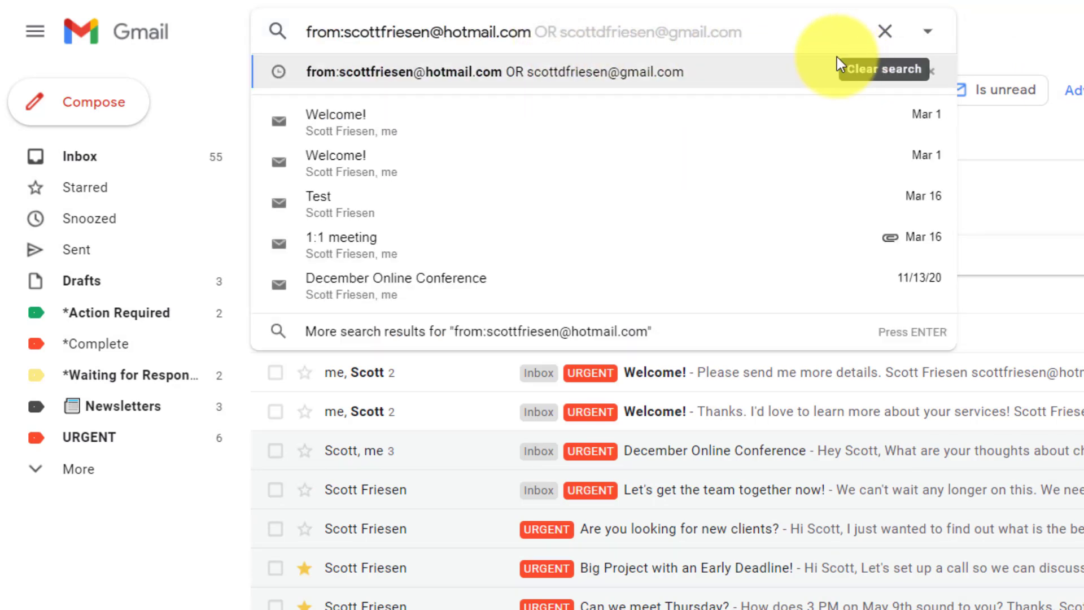
key(Return)
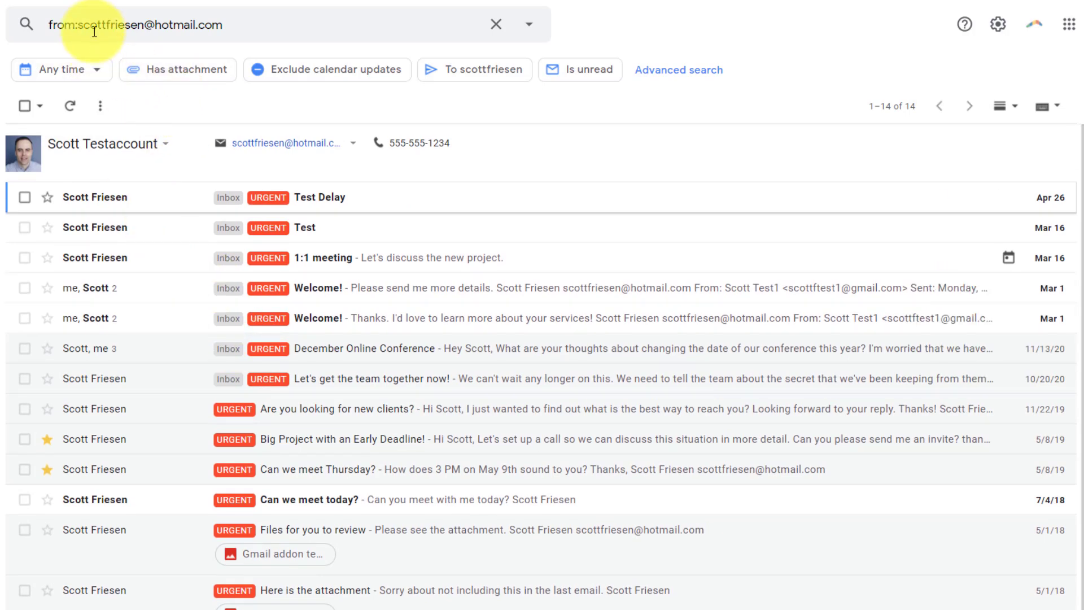
click(254, 27)
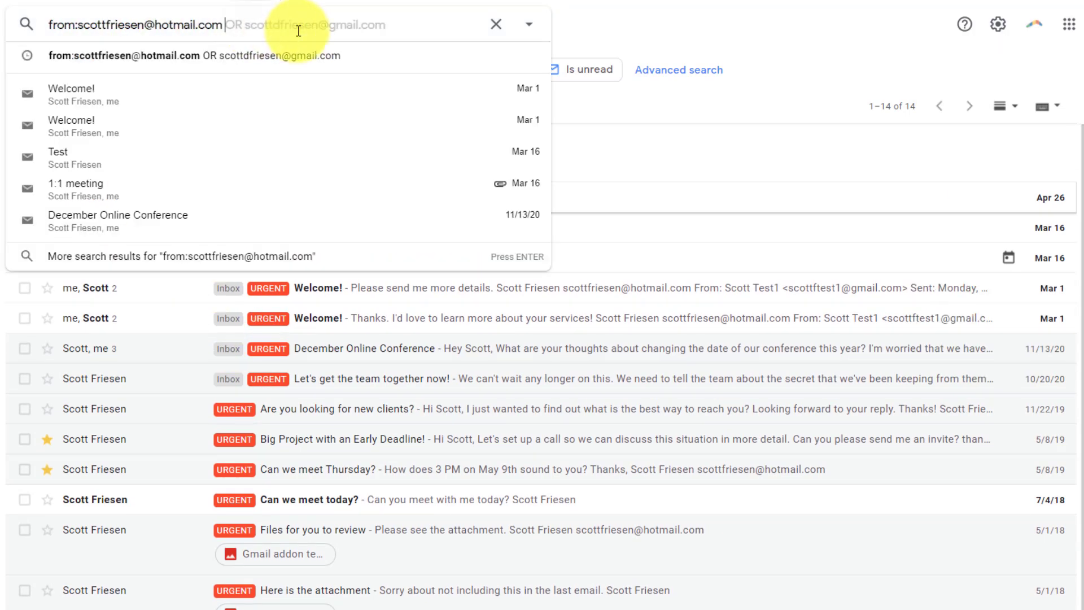
text( a)
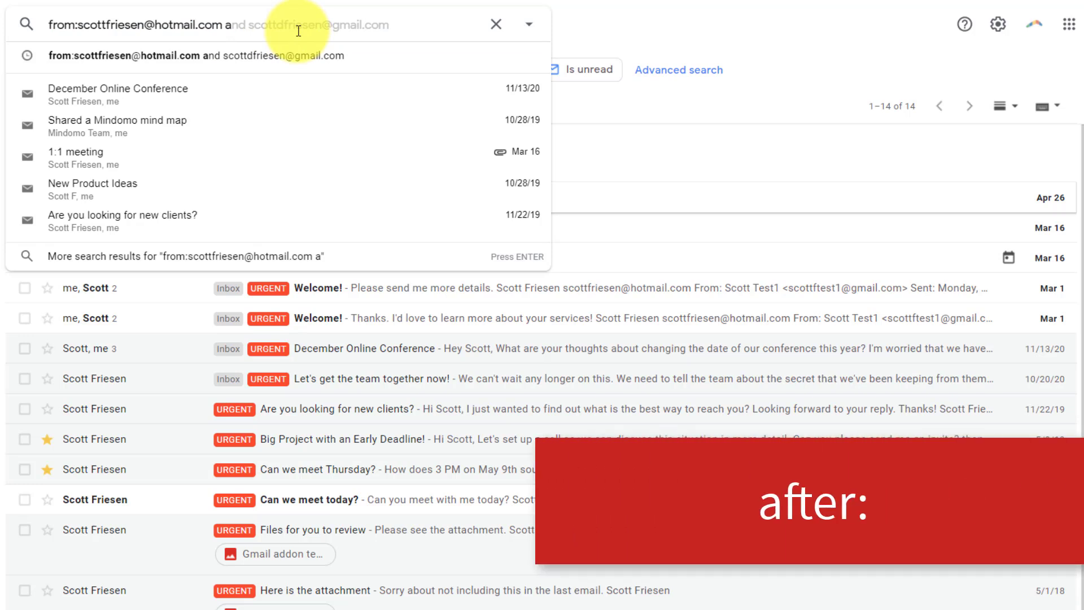
text(fter)
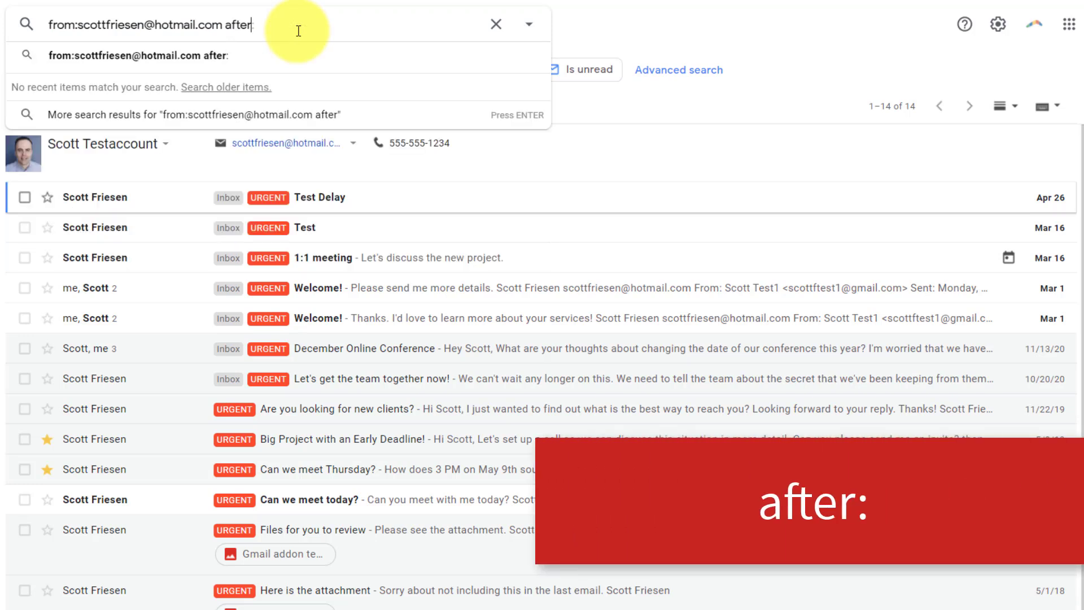
text(:01/)
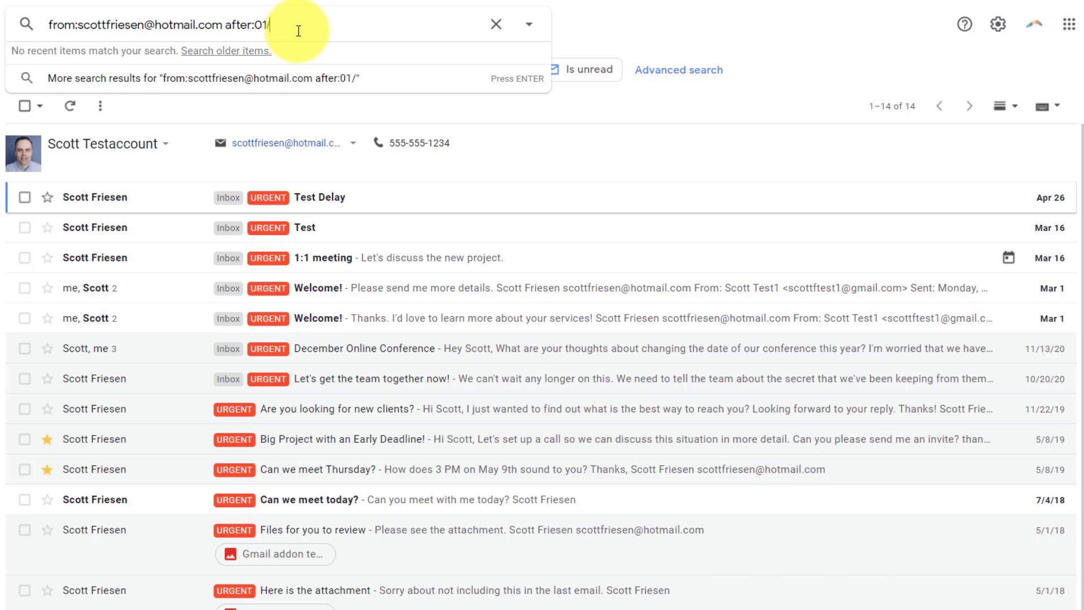
text(01/202)
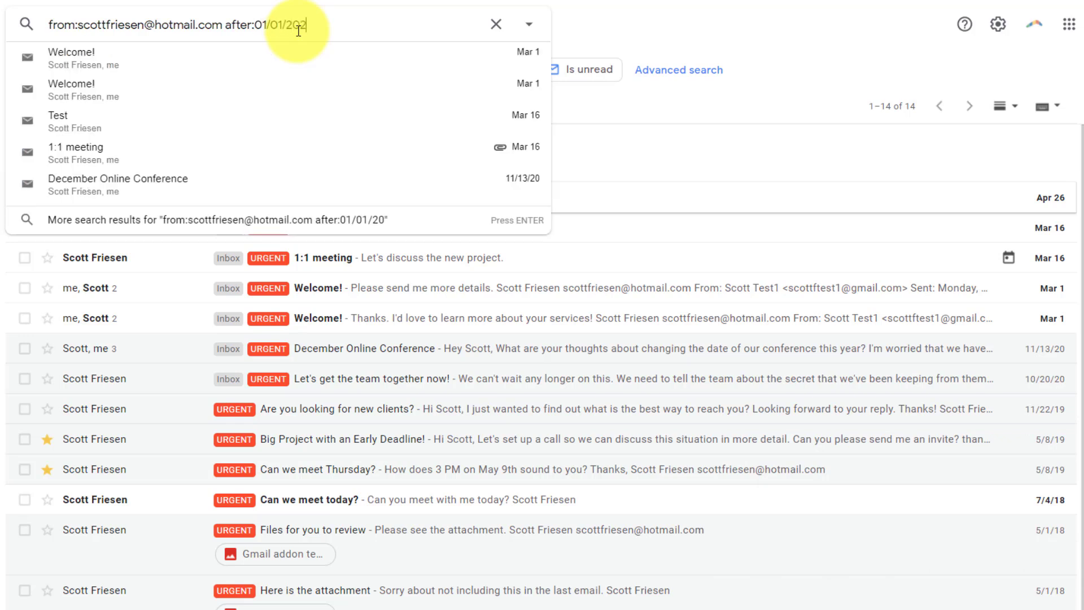
text(1)
key(Return)
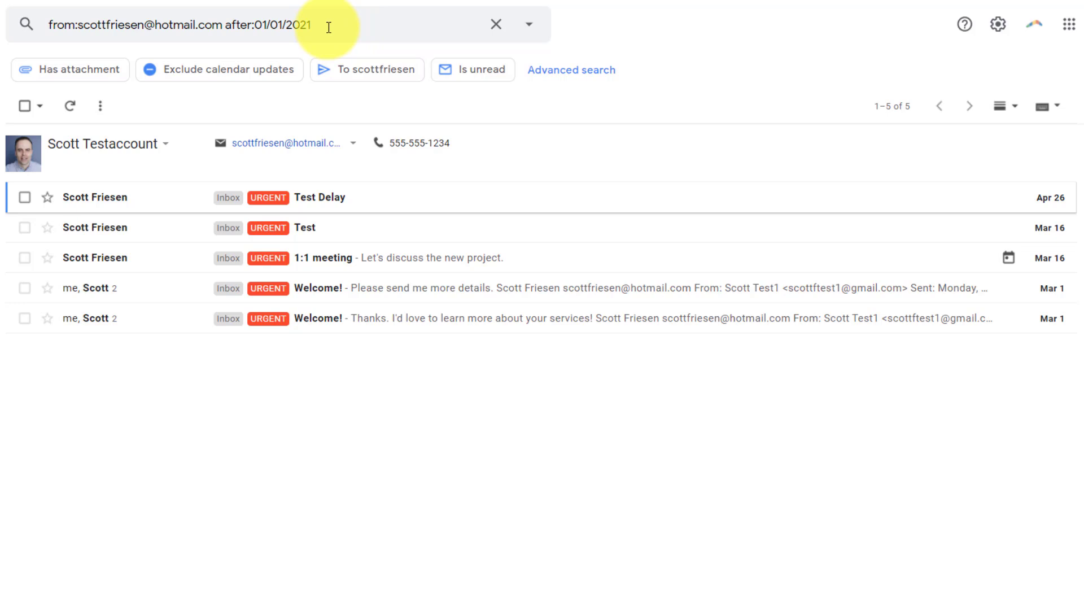
drag(329, 27, 254, 26)
- Change the date filter from after: to before:01/01/2021, listing nine older messages
click(237, 26)
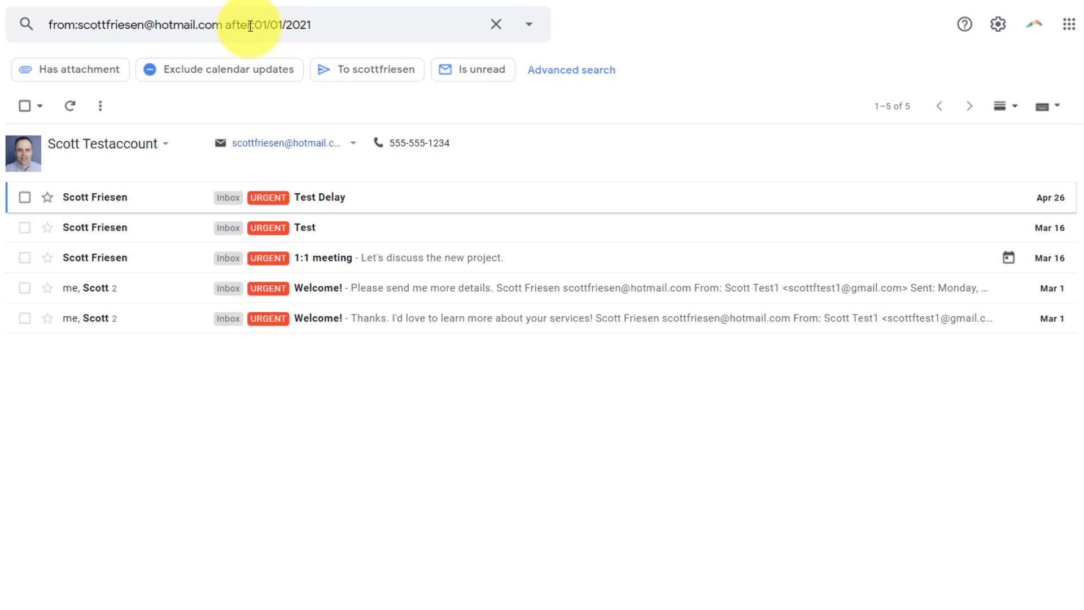
click(250, 25)
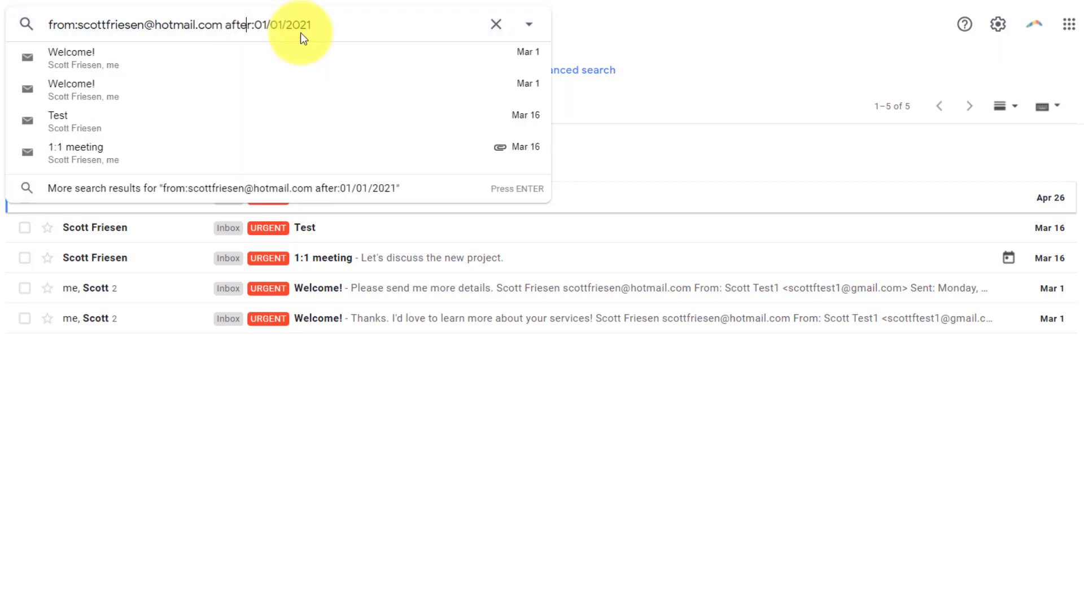
key(Delete)
key(BackSpace)
key(BackSpace)
key(BackSpace)
key(BackSpace)
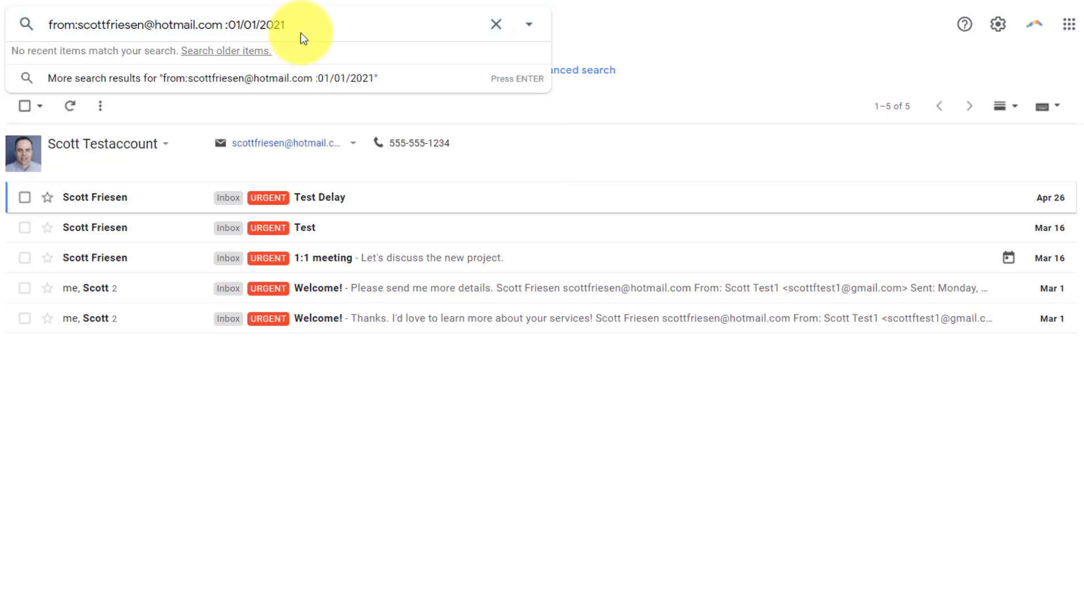
text(before)
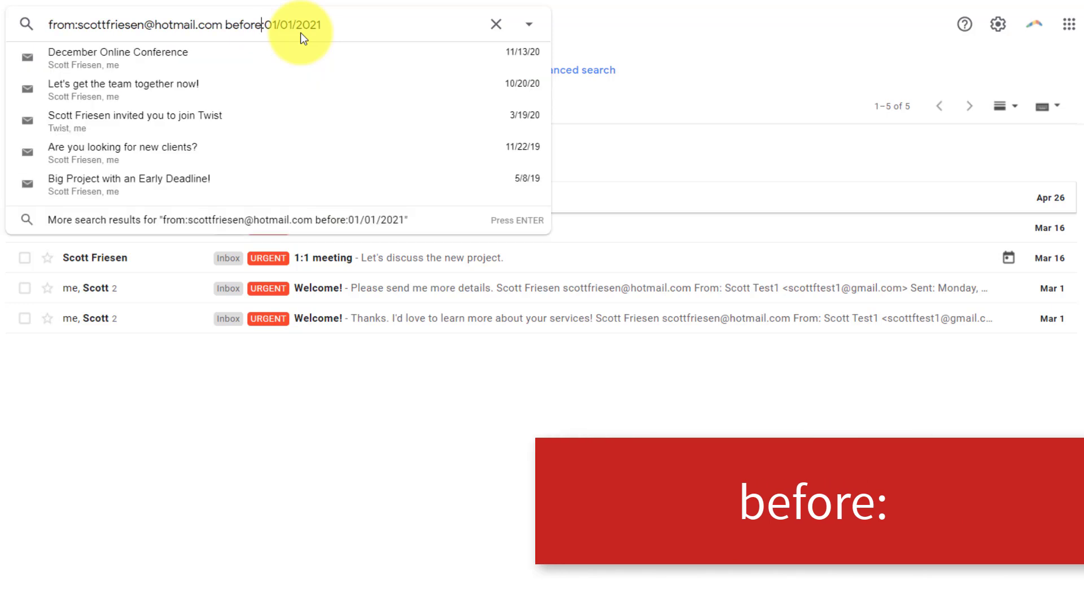
key(Return)
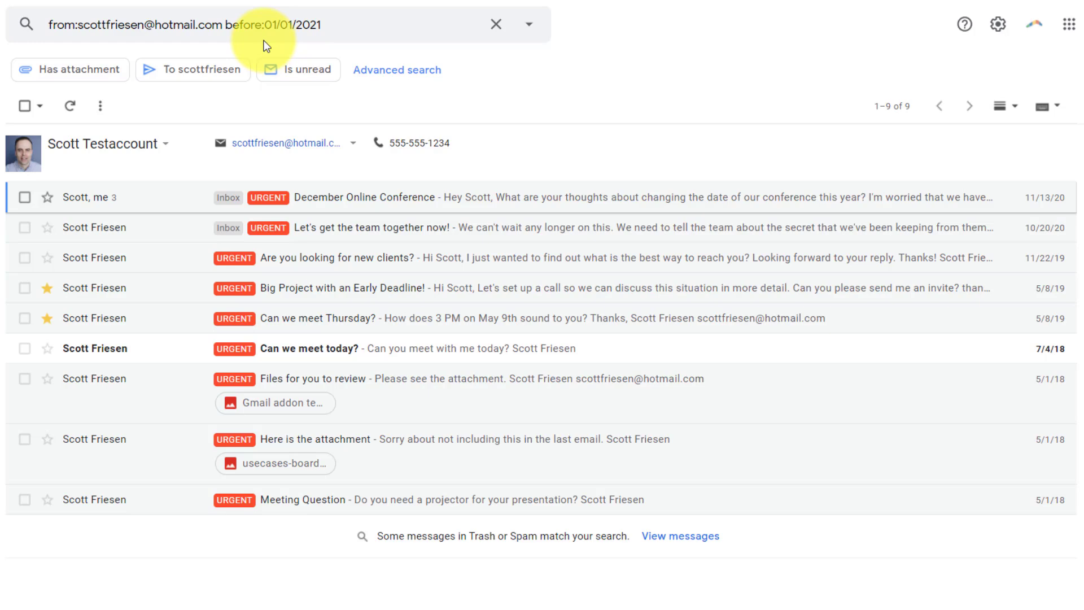
drag(326, 26, 44, 30)
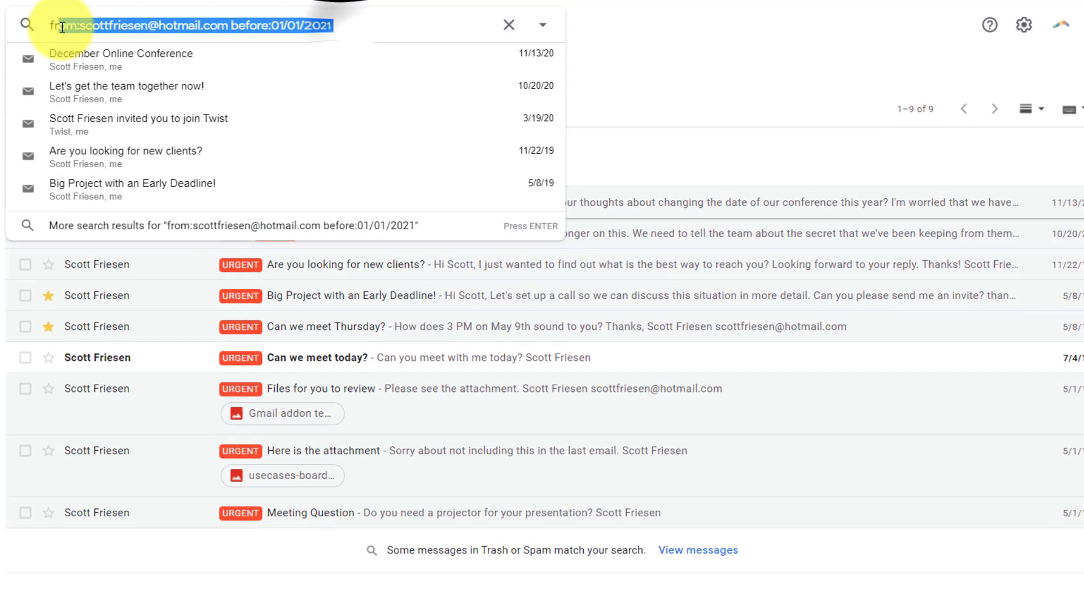
key(BackSpace)
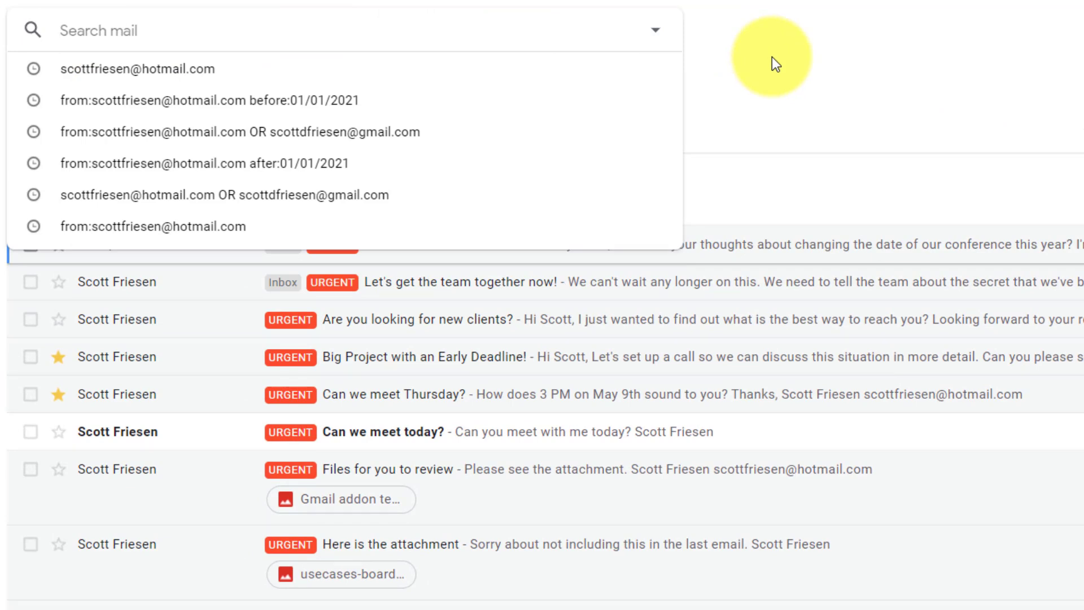
key(Down)
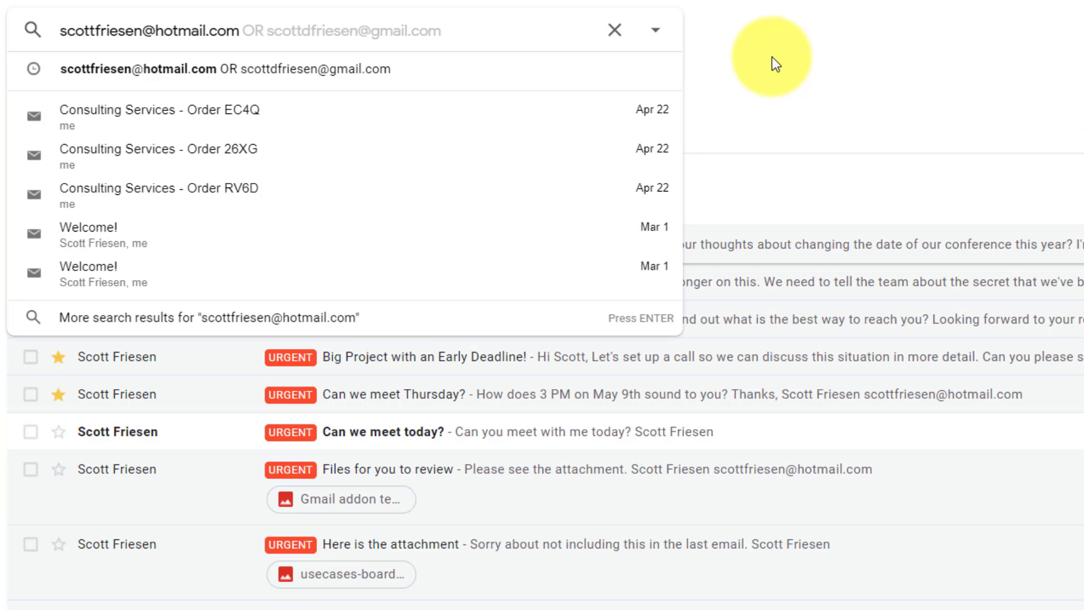
text( OR)
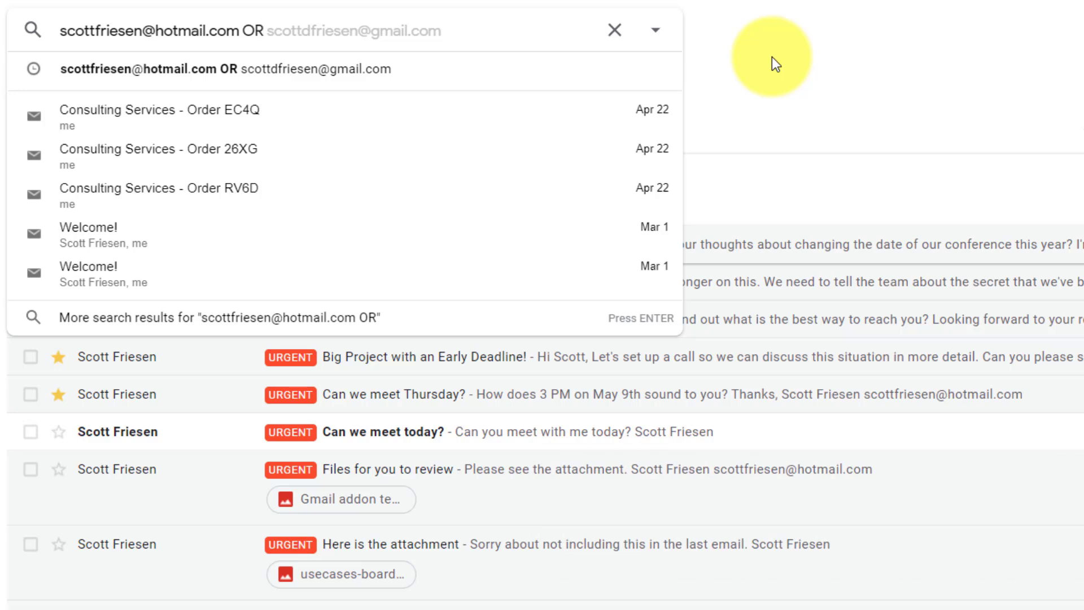
key(Tab)
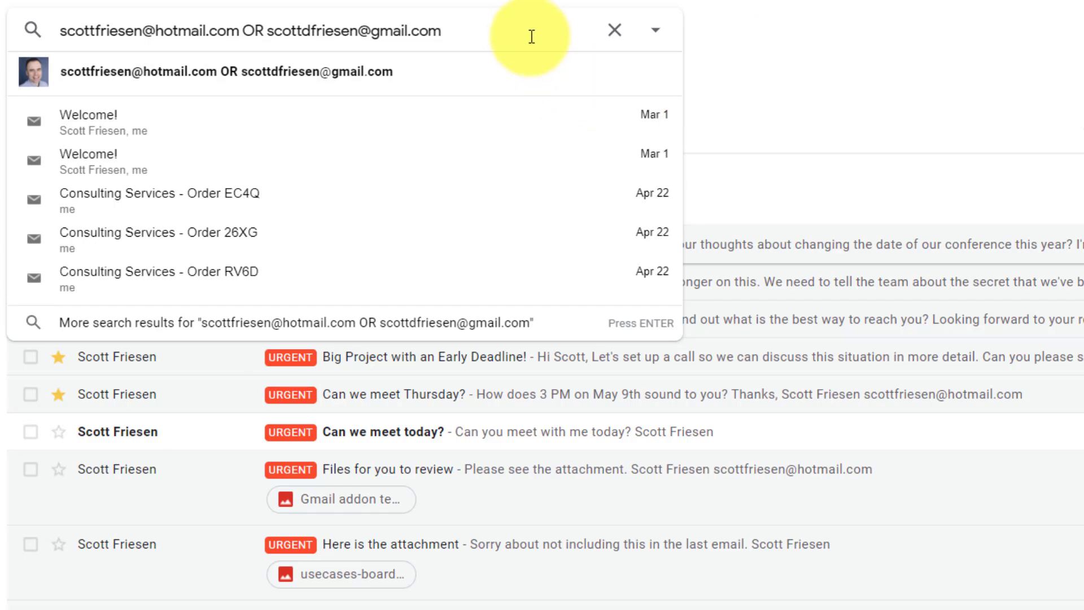
key(Return)
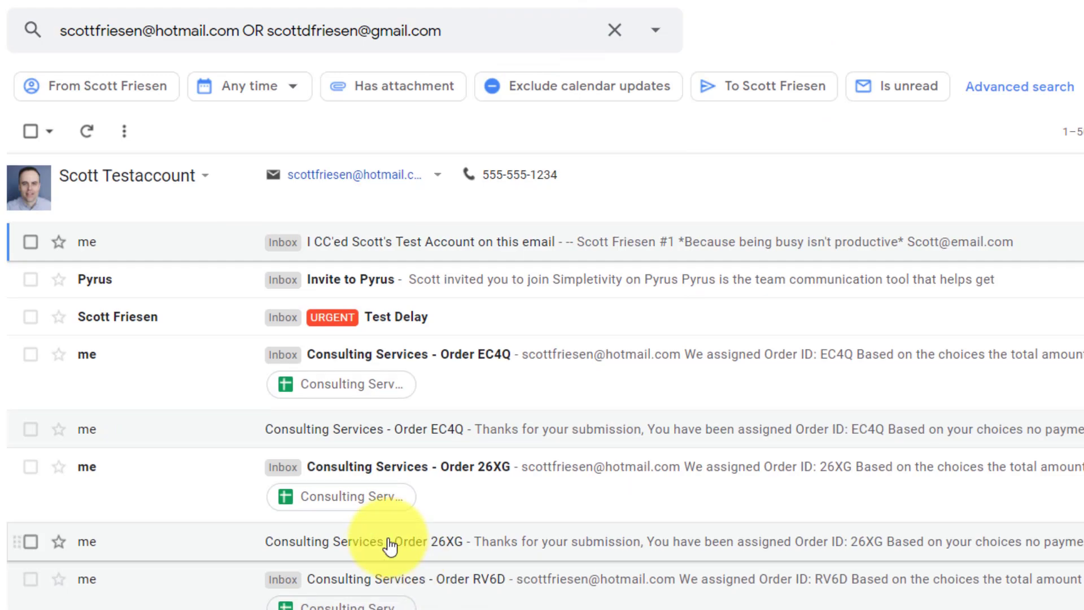
scroll(386, 545, down, 5)
scroll(387, 544, up, 5)
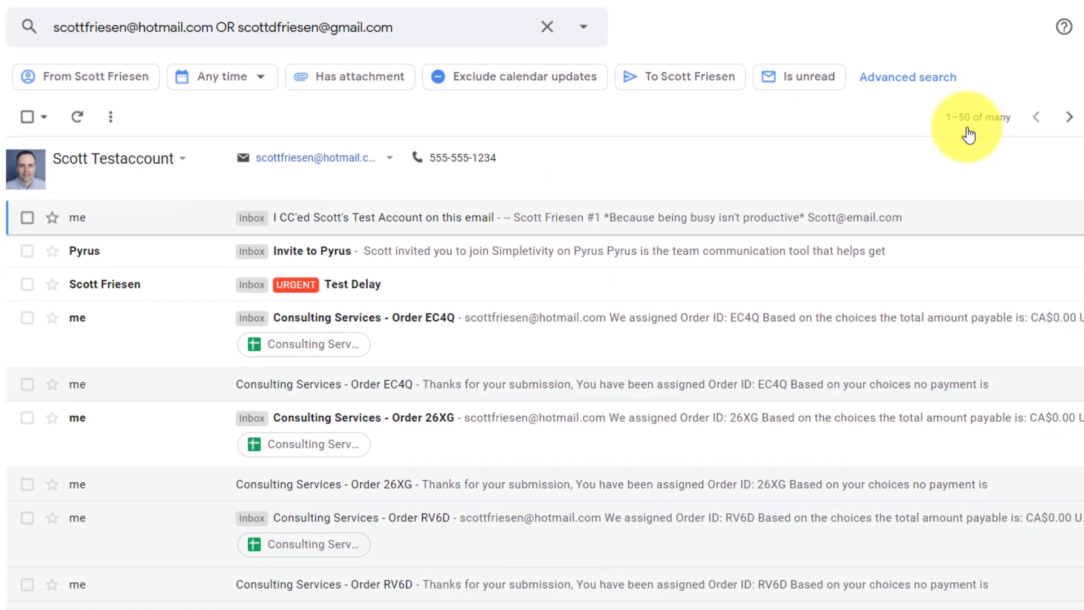
click(961, 127)
click(804, 133)
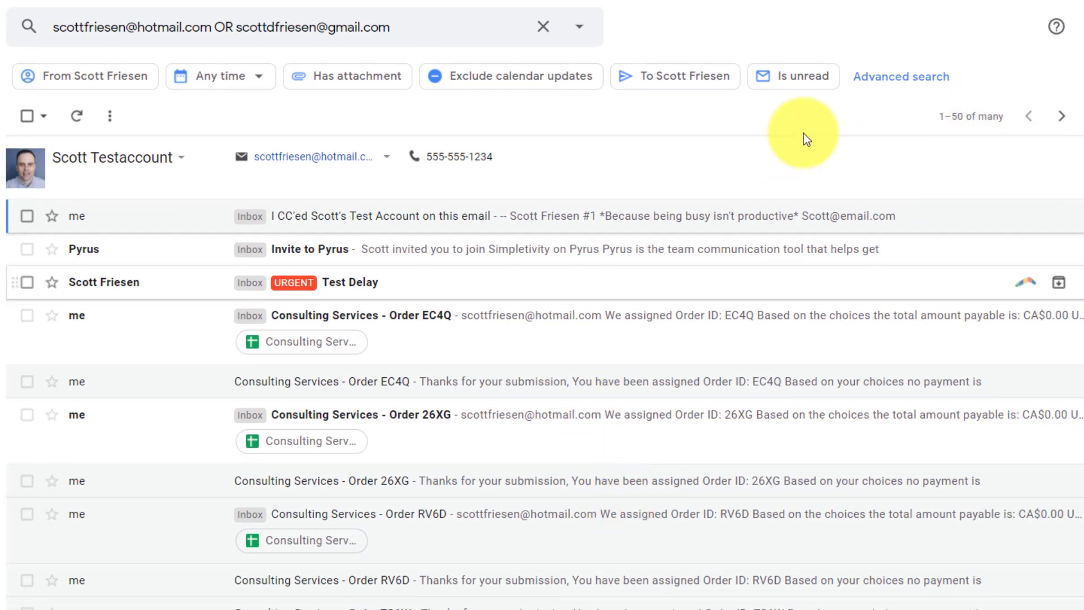
click(1061, 117)
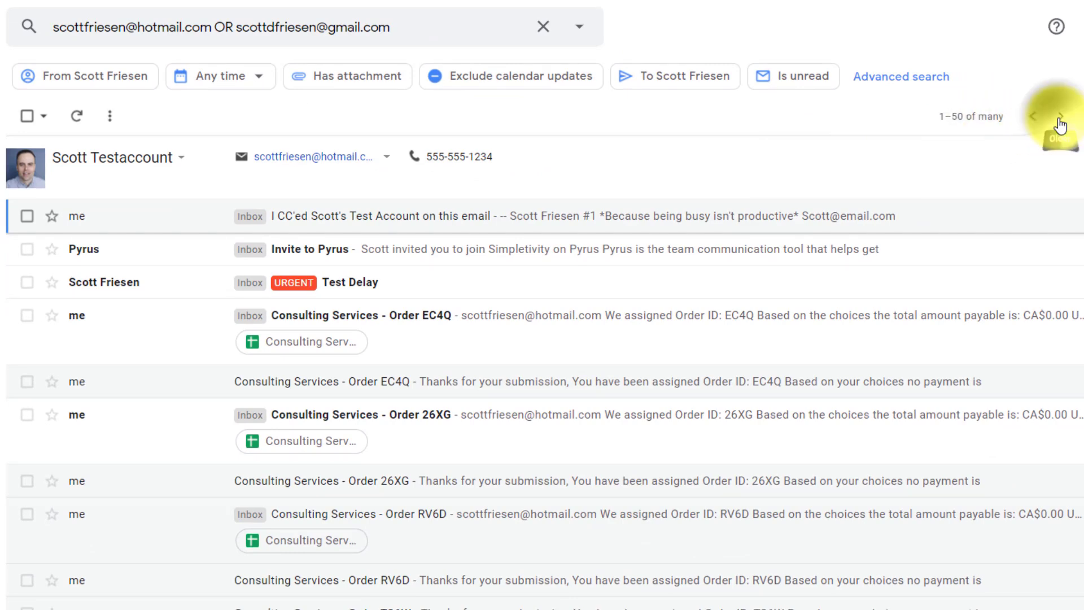
click(983, 118)
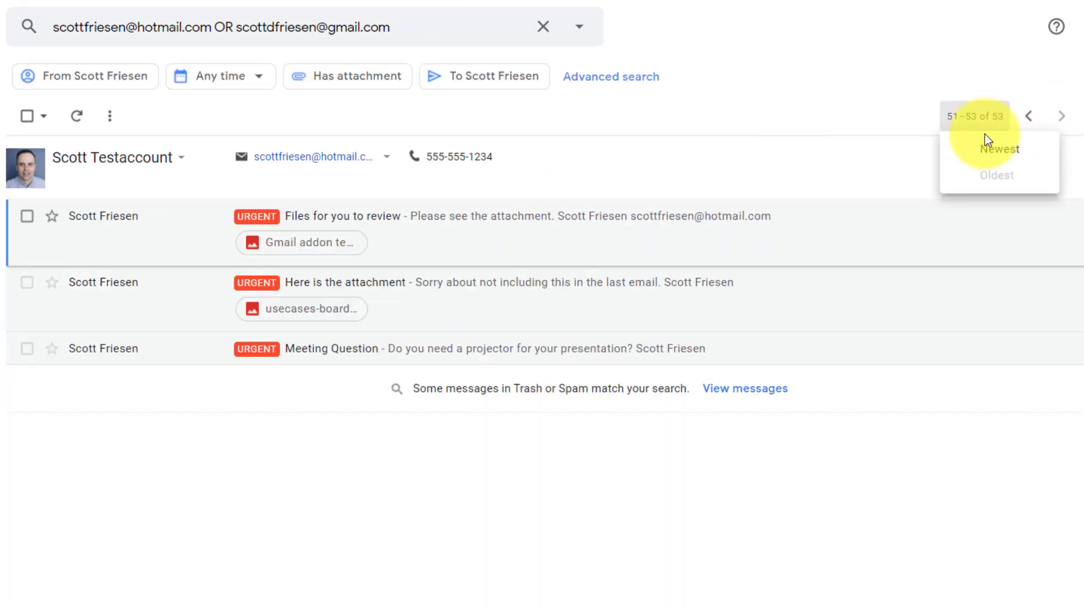
click(1029, 133)
click(1031, 119)
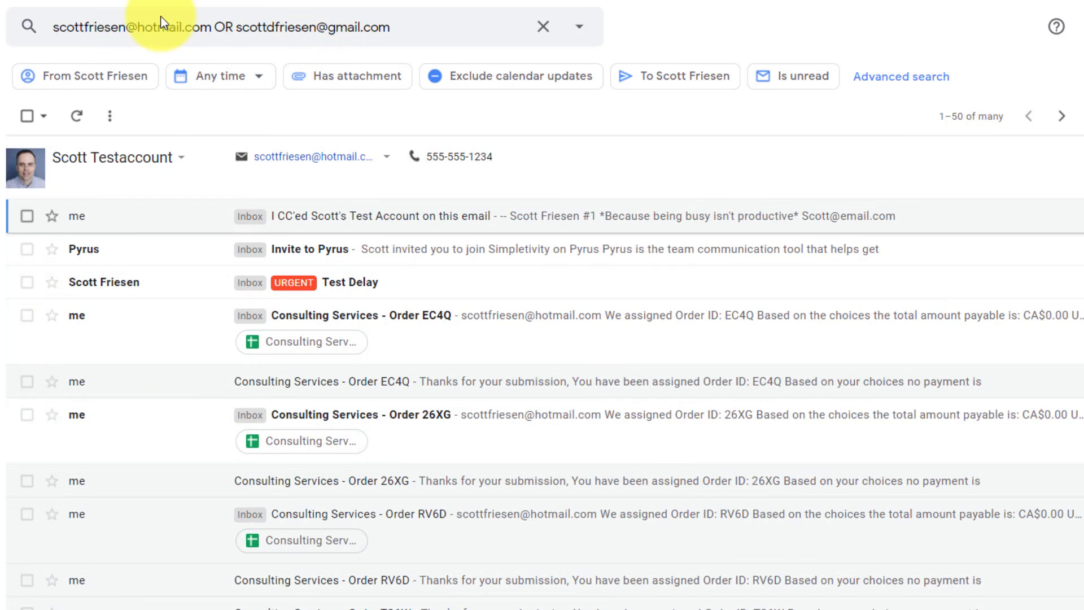
- Replace OR with AND between the two addresses, leaving only the Test link conversation
click(233, 27)
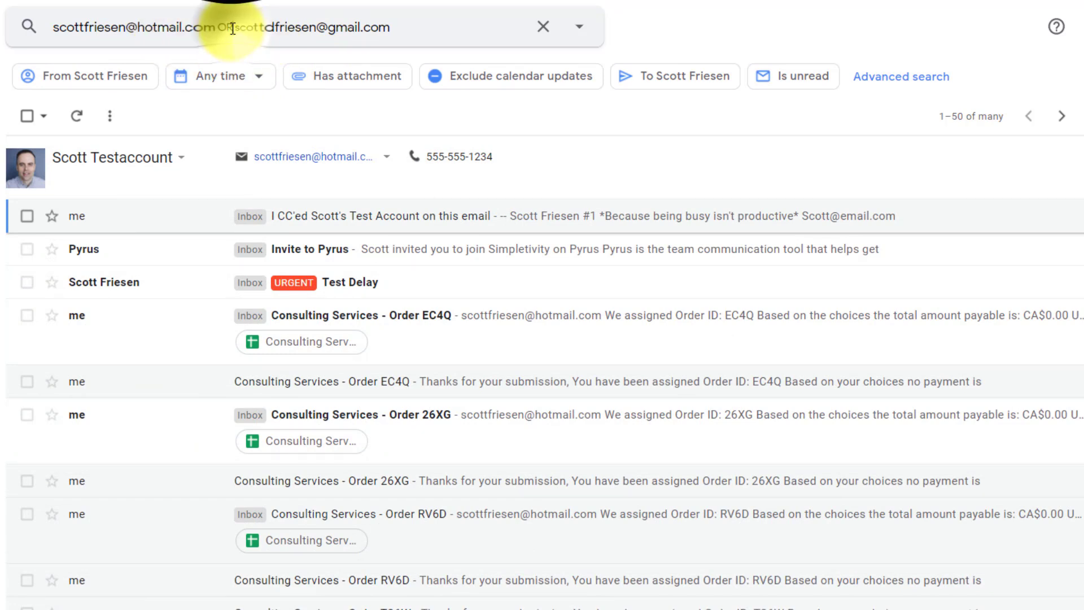
key(BackSpace)
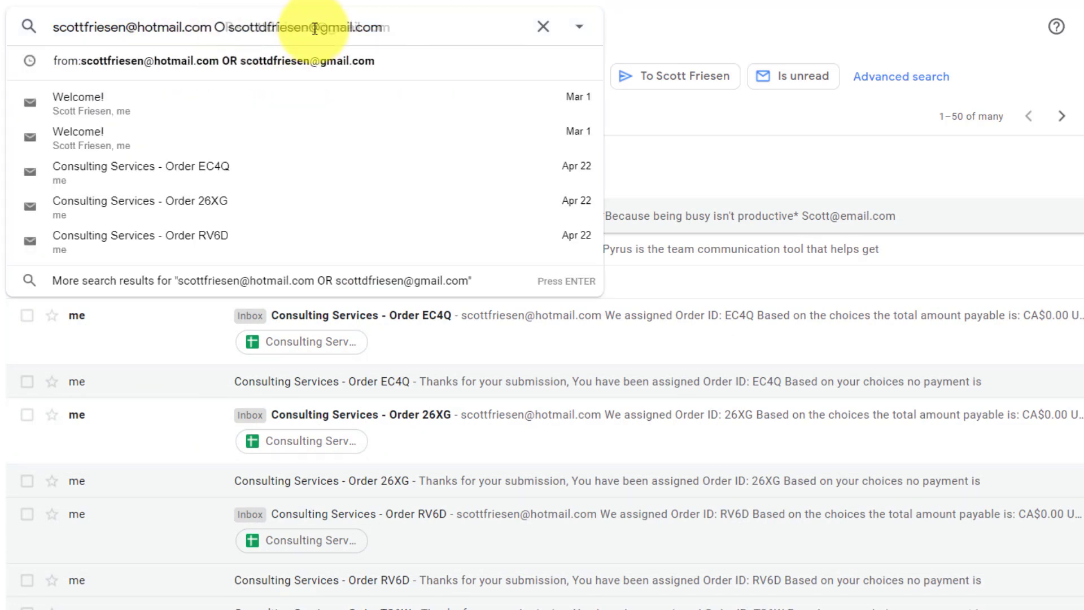
key(BackSpace)
text(AN)
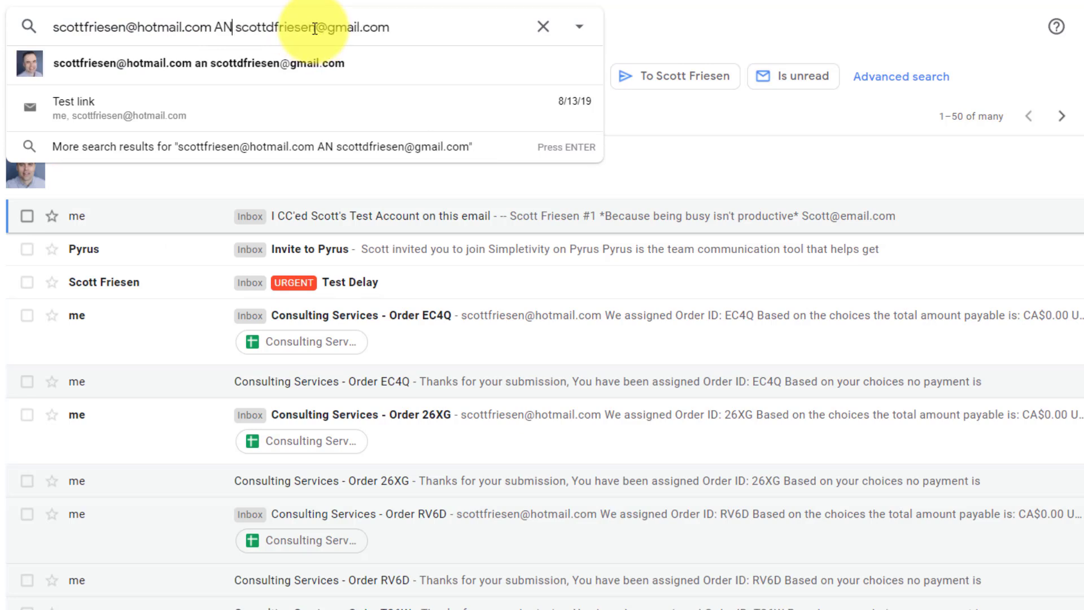
text(D)
key(Return)
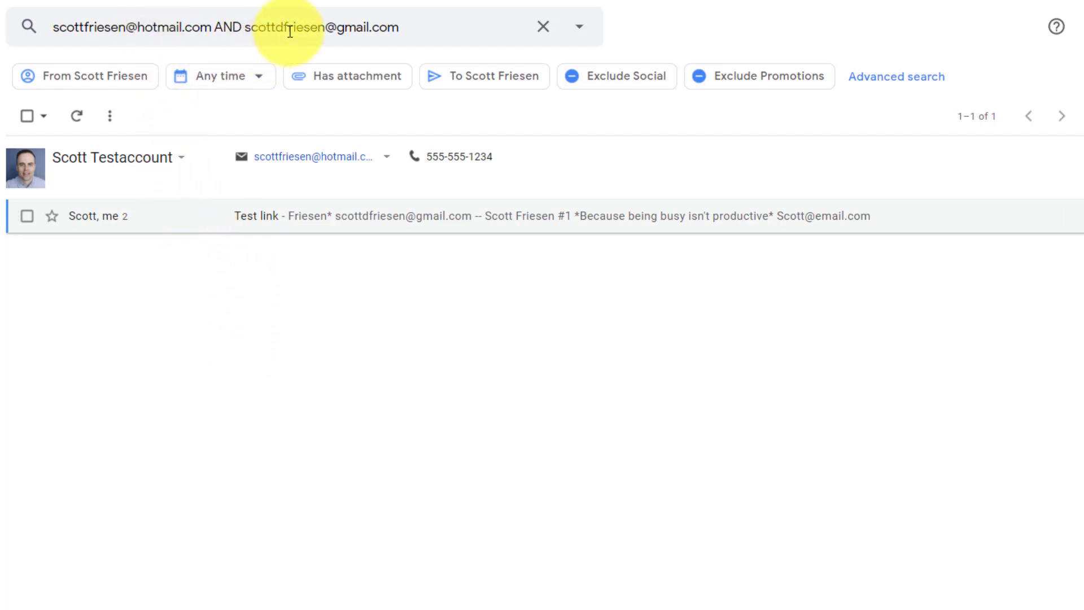
- Open the Test link conversation and expand its first message
click(84, 219)
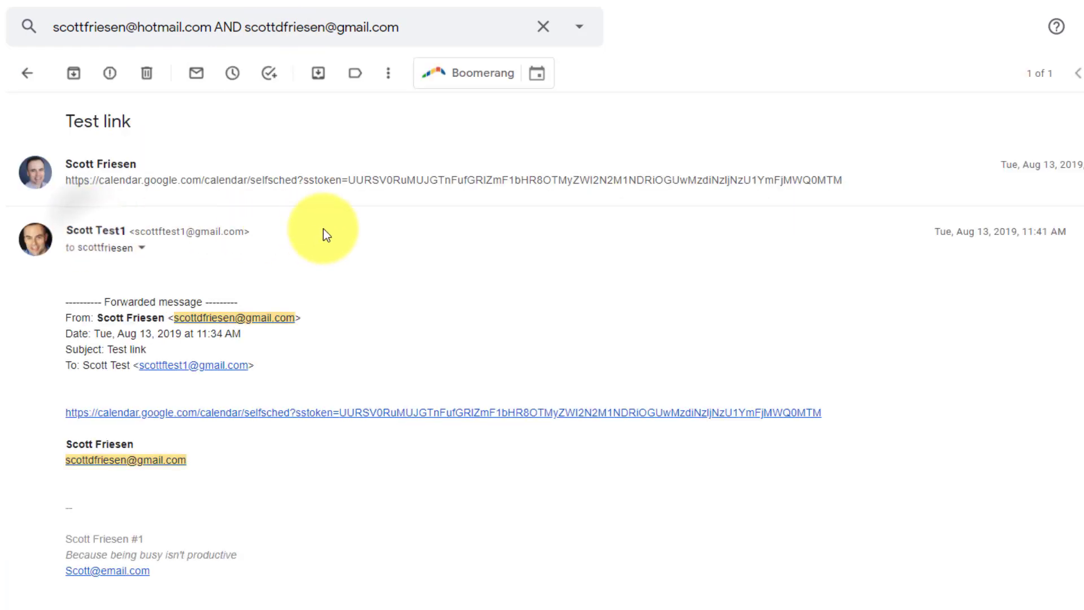
click(295, 193)
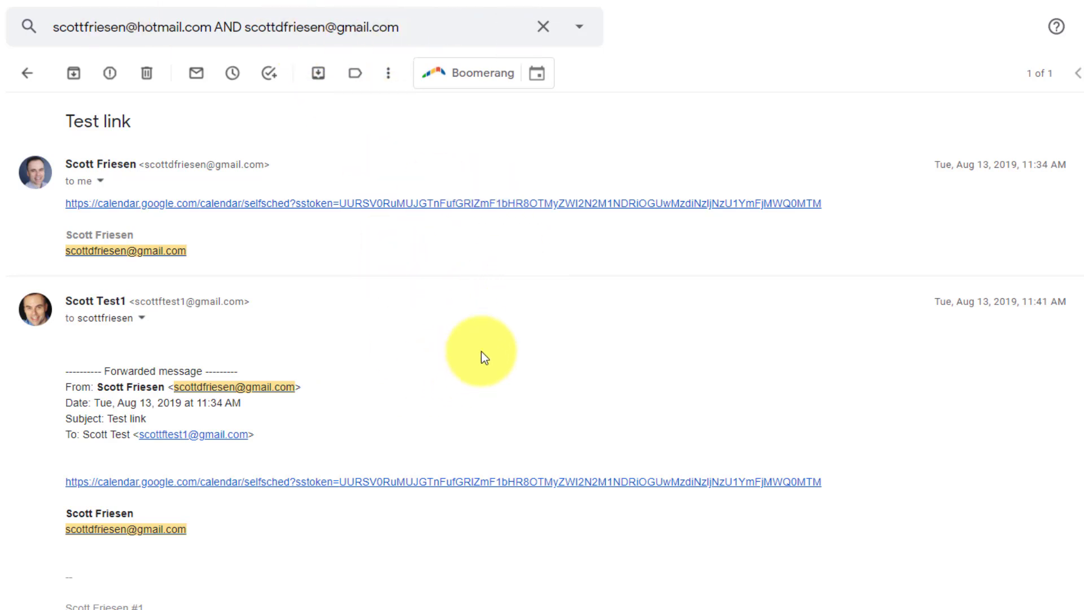
- Return to the results, switch AND back to OR, then select text in the search box
click(28, 75)
click(242, 27)
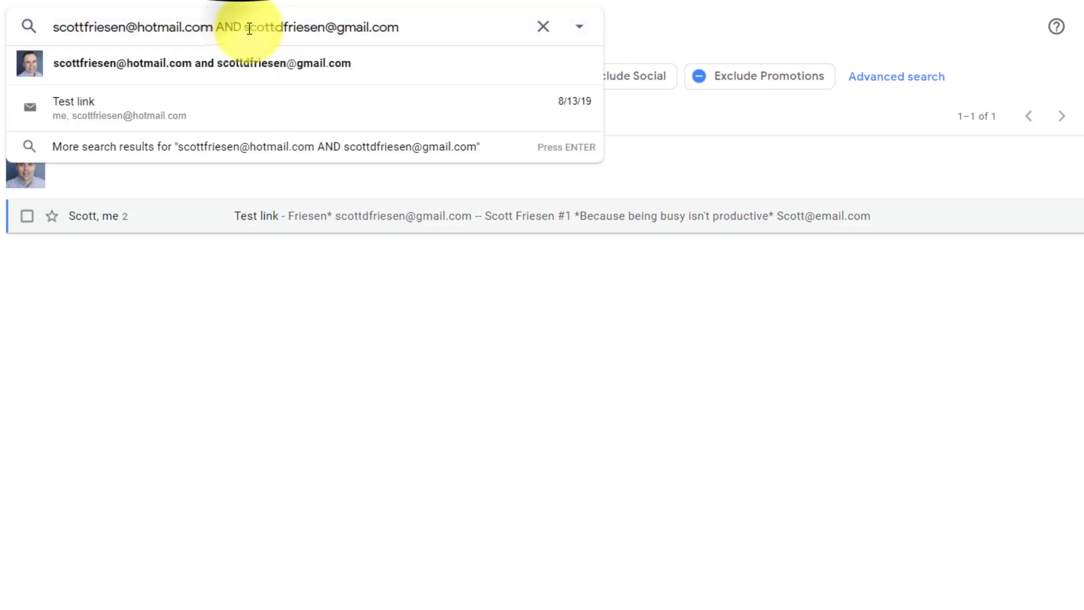
key(BackSpace)
key(BackSpace)
key(BackSpace)
text(OR)
key(Return)
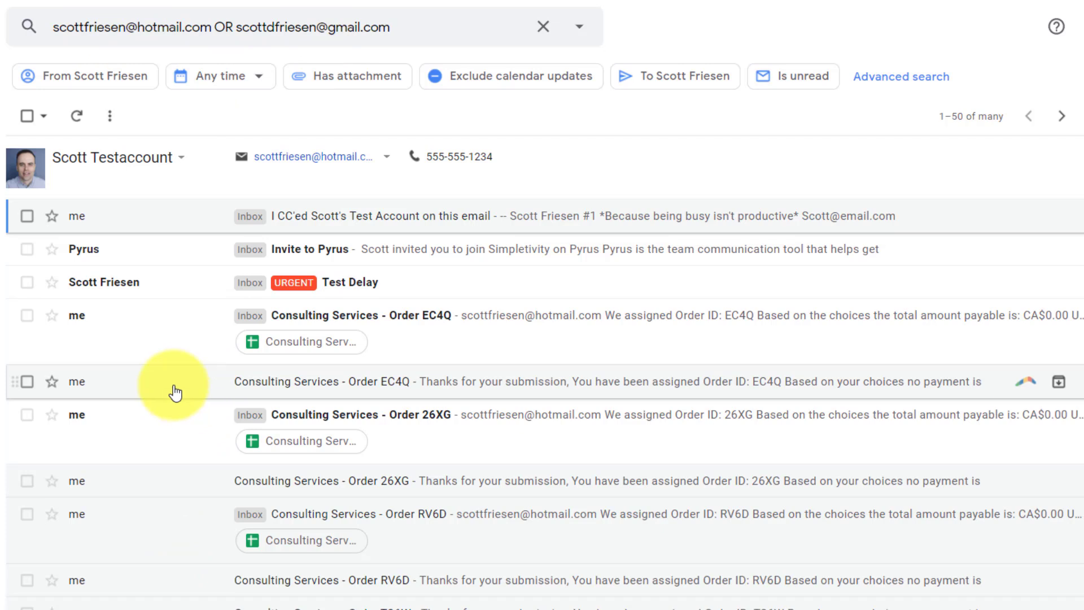
click(290, 29)
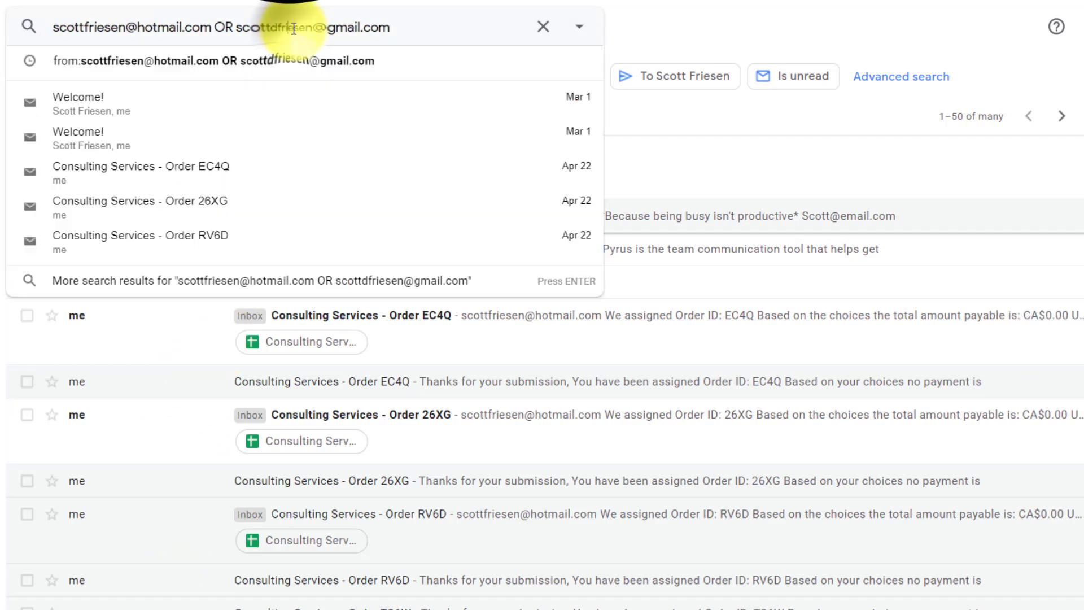
double_click(289, 29)
click(544, 28)
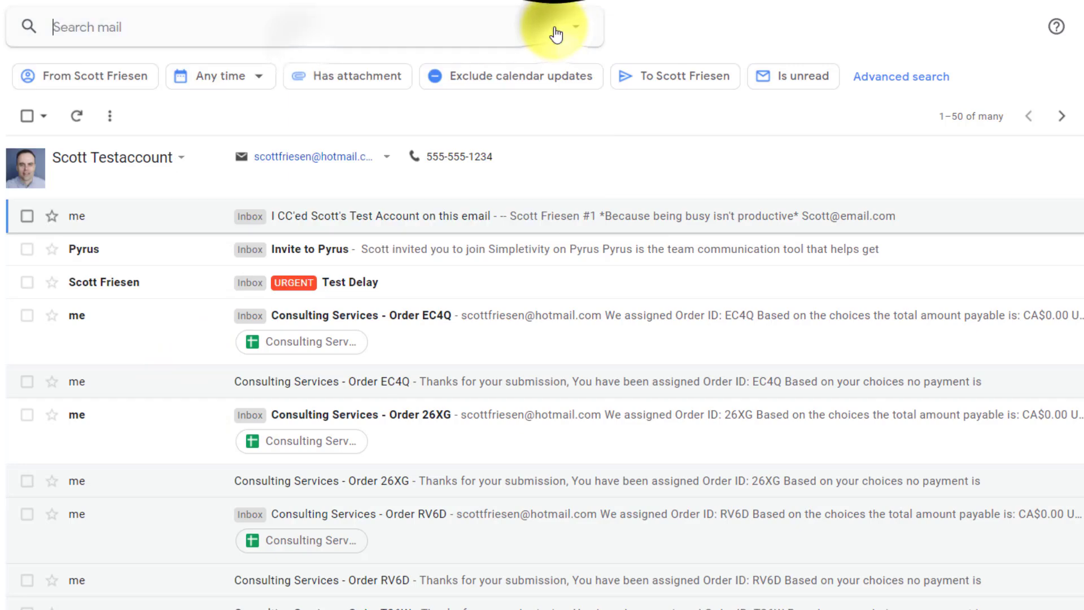
click(577, 28)
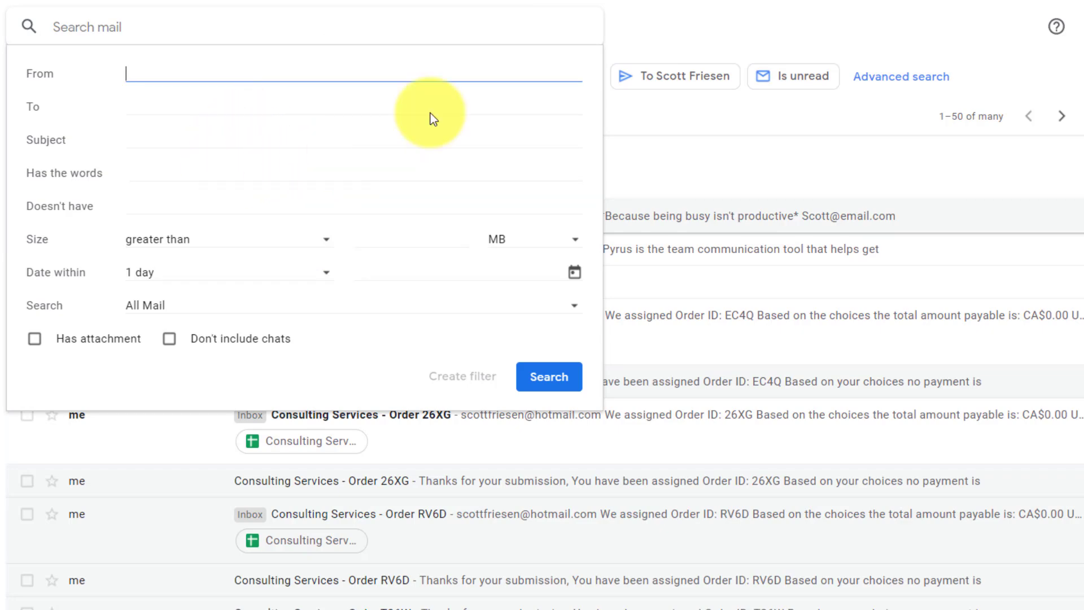
click(915, 43)
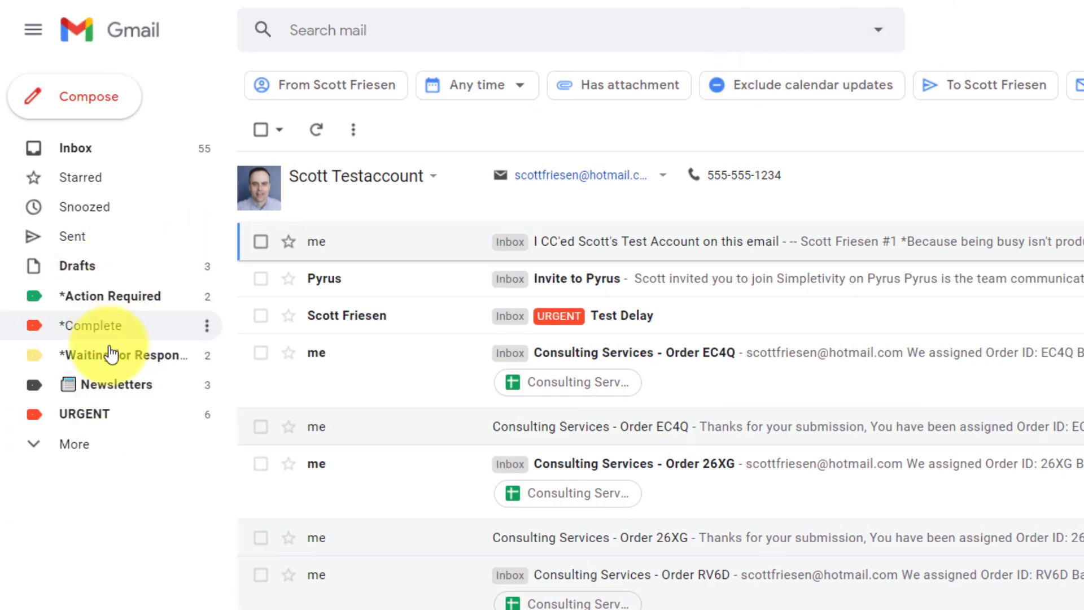
- Browse the URGENT and *Action Required labels, ending on the label:urgent message list
click(94, 416)
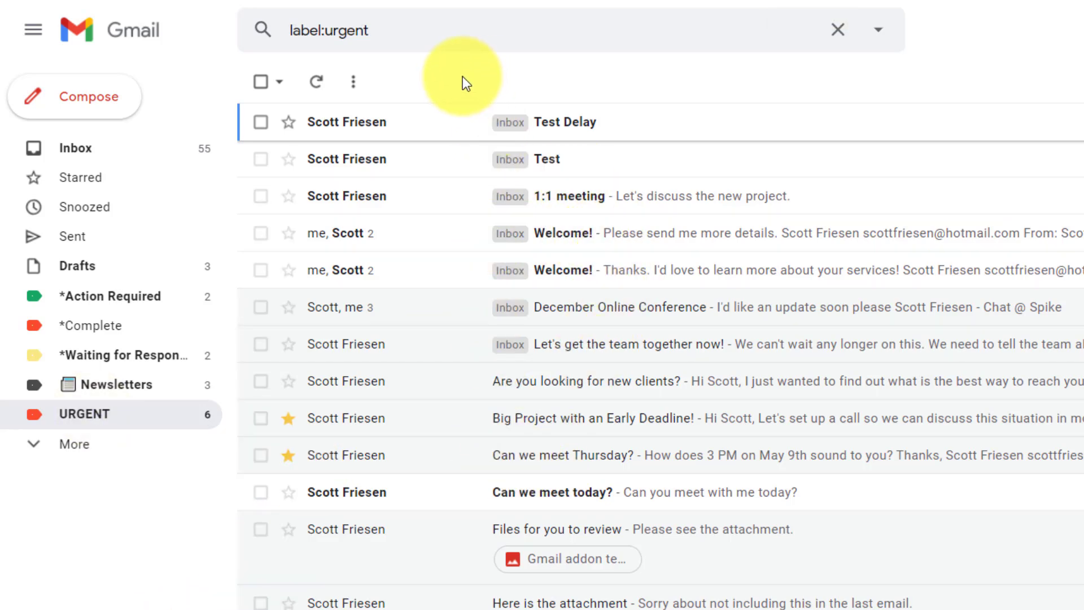
click(123, 298)
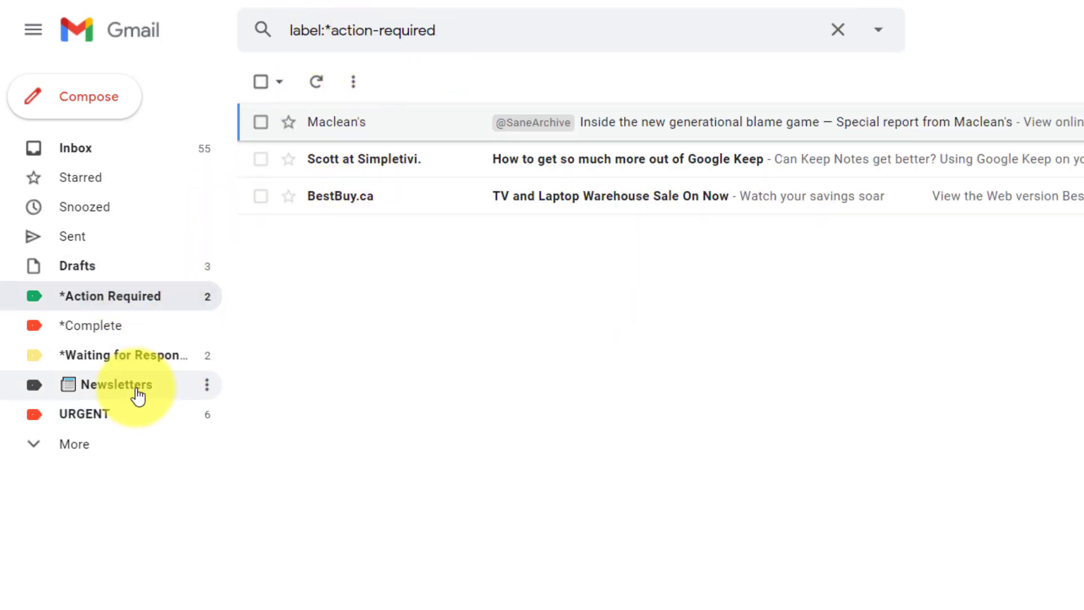
click(109, 413)
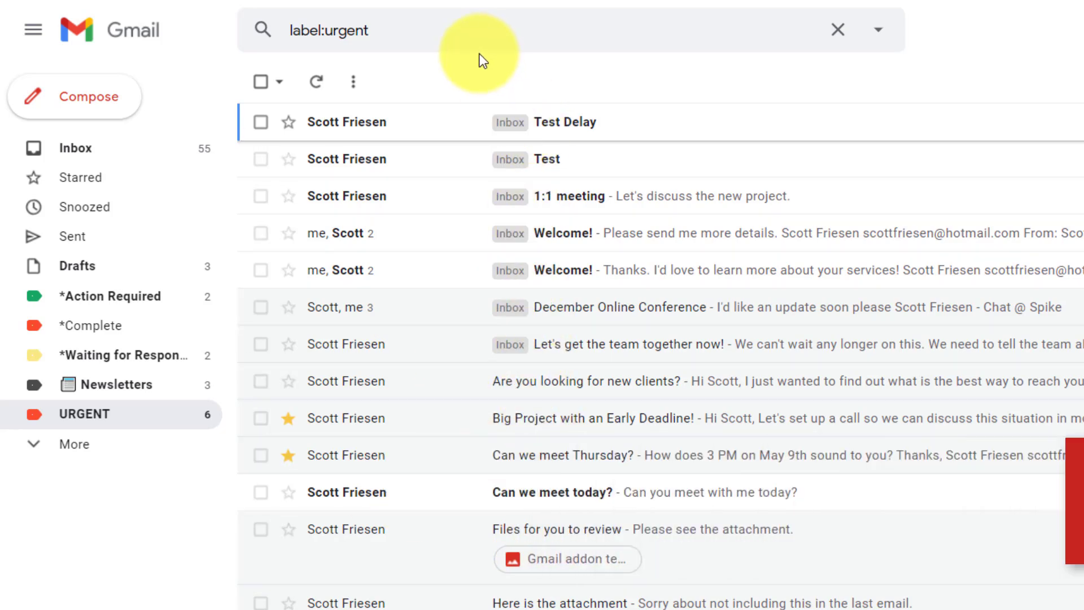
- Append before:2021 to label:urgent to list the nine older urgent messages
click(436, 30)
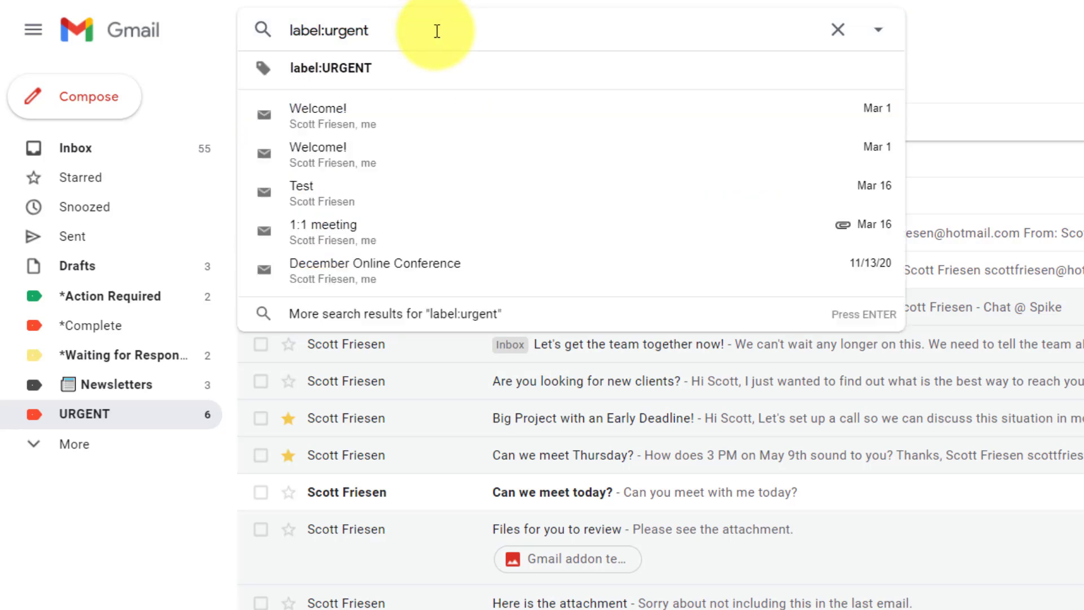
text( before:2021)
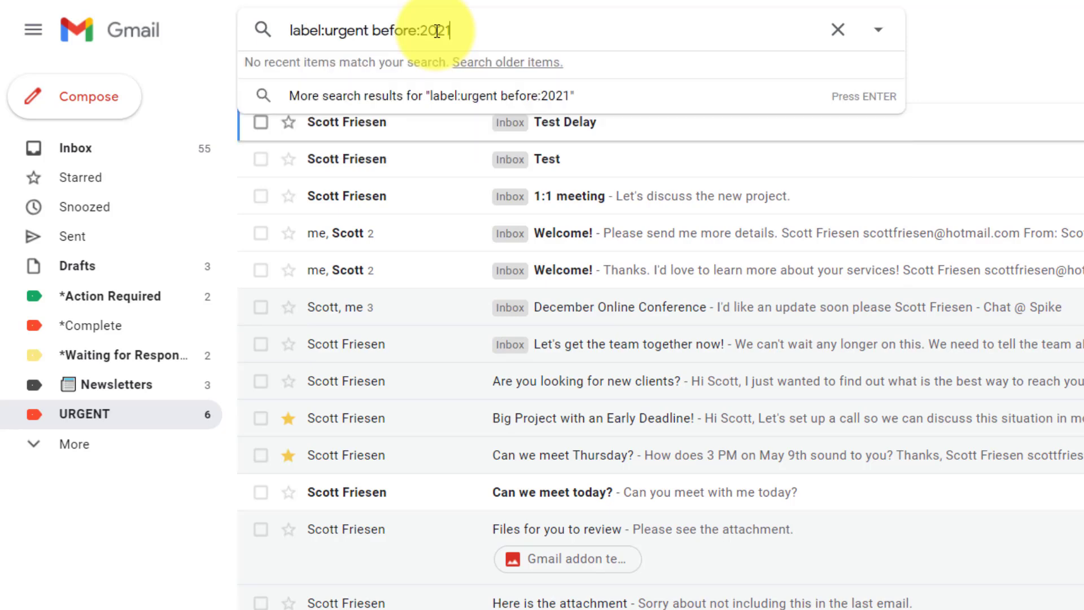
key(Return)
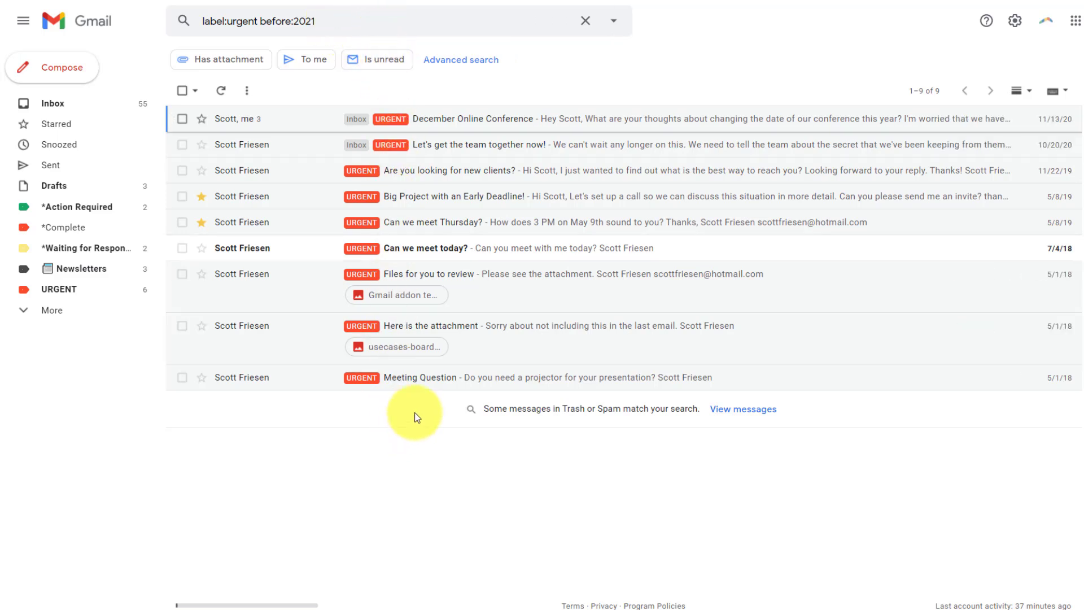
- Add a from: filter for the suggested hotmail sender to the urgent pre-2021 search
click(347, 21)
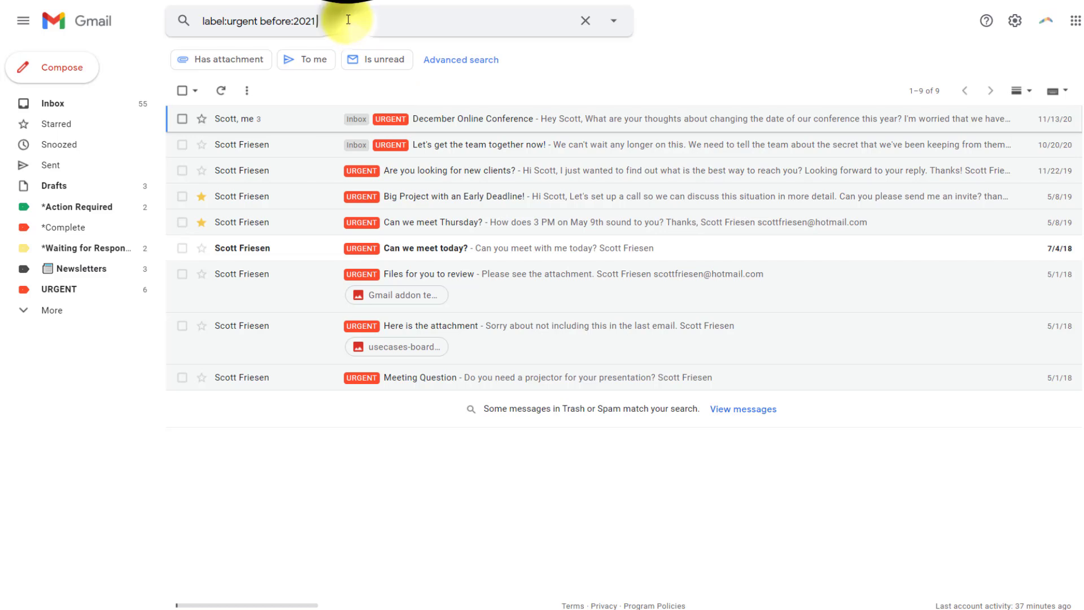
text( from:)
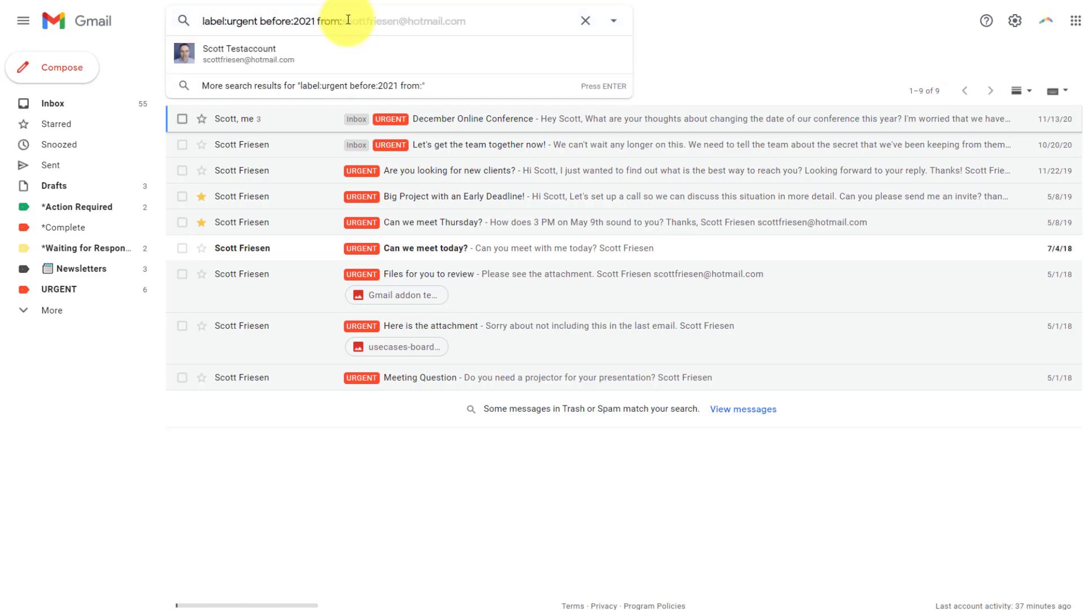
key(Tab)
key(Return)
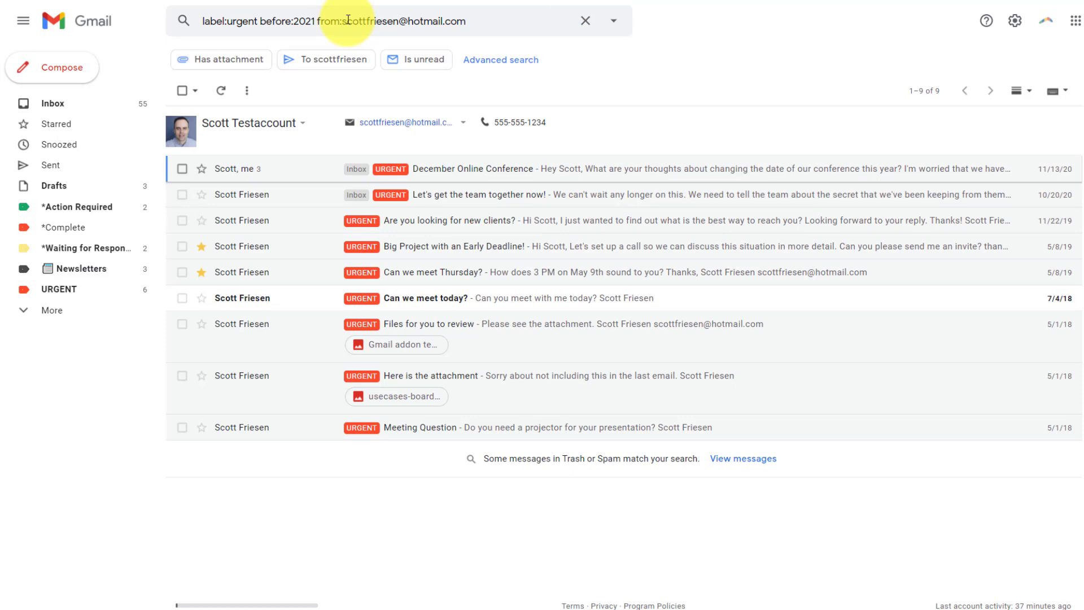
mouse_move(353, 200)
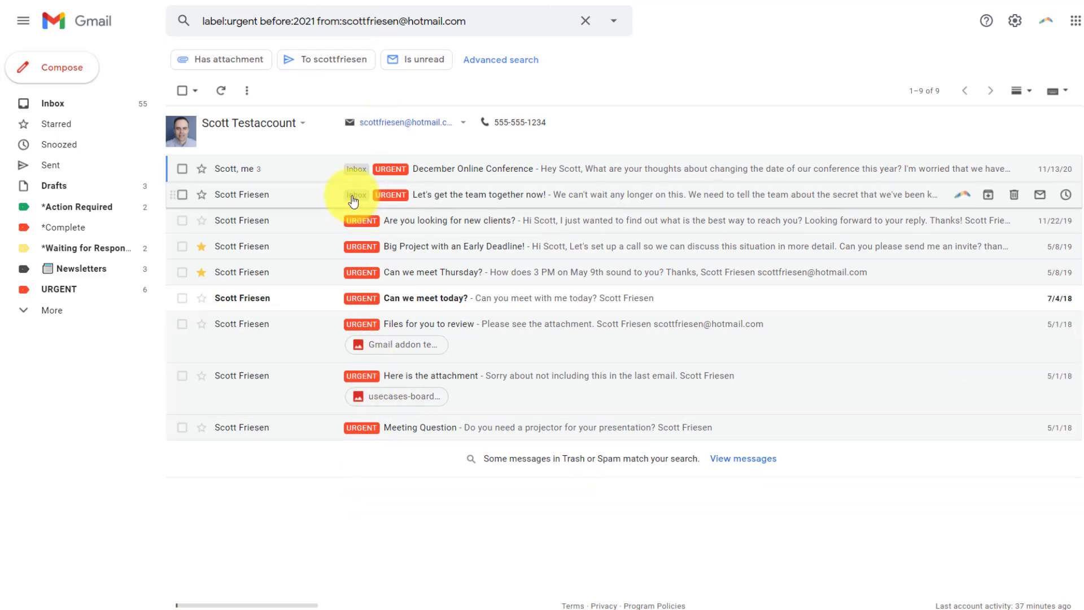
click(490, 23)
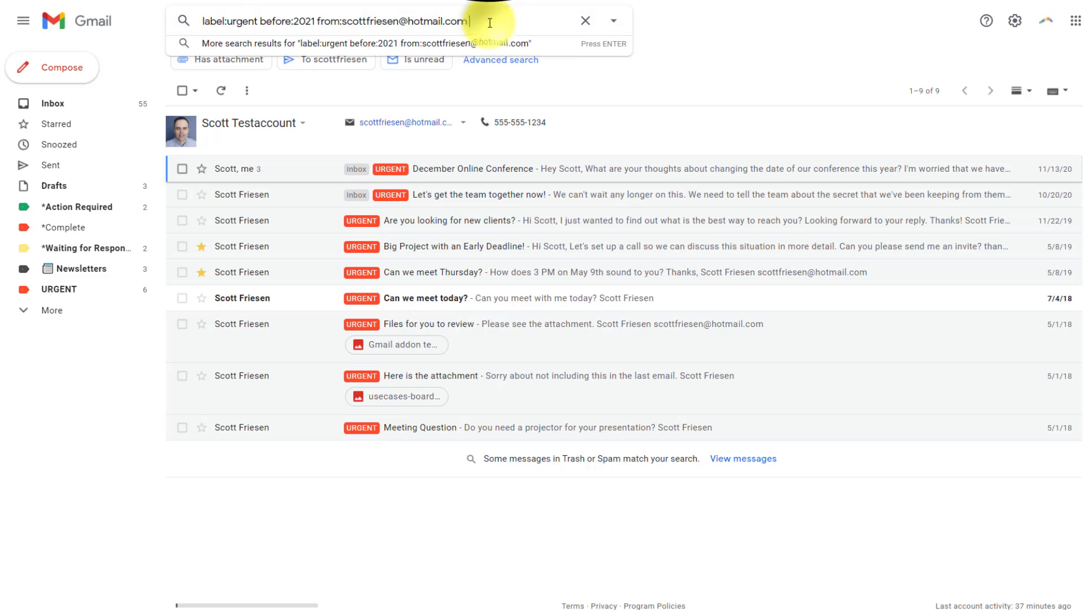
key(BackSpace)
key(BackSpace)
key(BackSpace)
key(BackSpace)
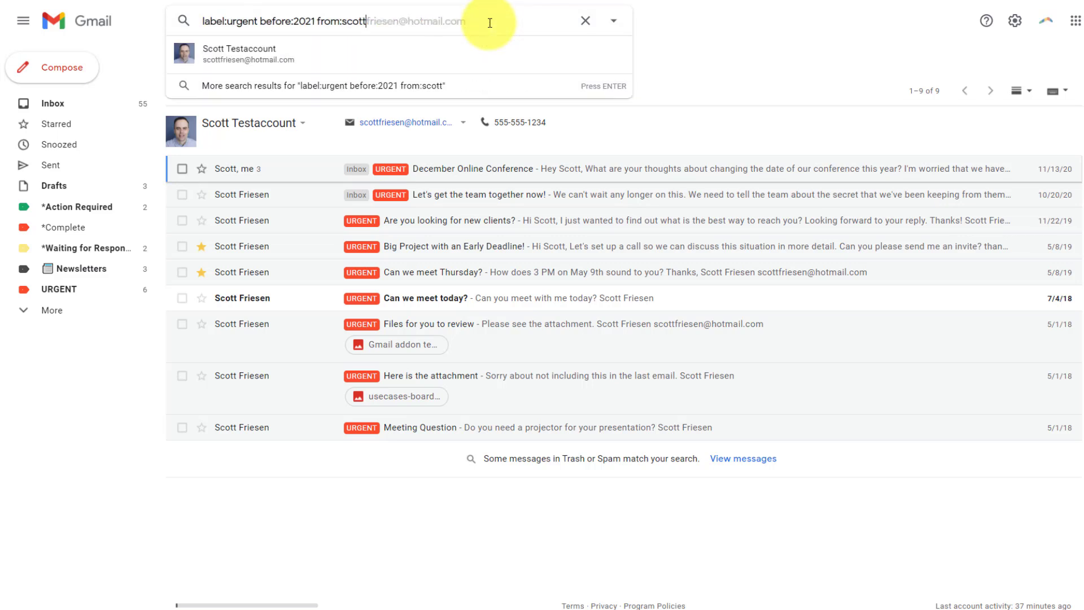
text(d)
key(Tab)
key(Return)
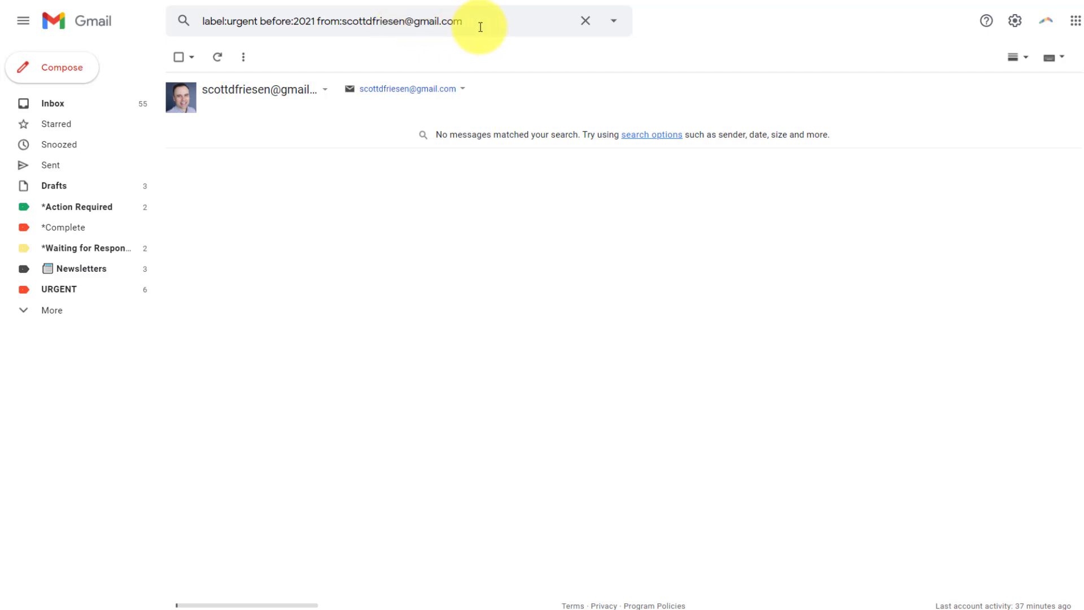
drag(488, 21, 195, 33)
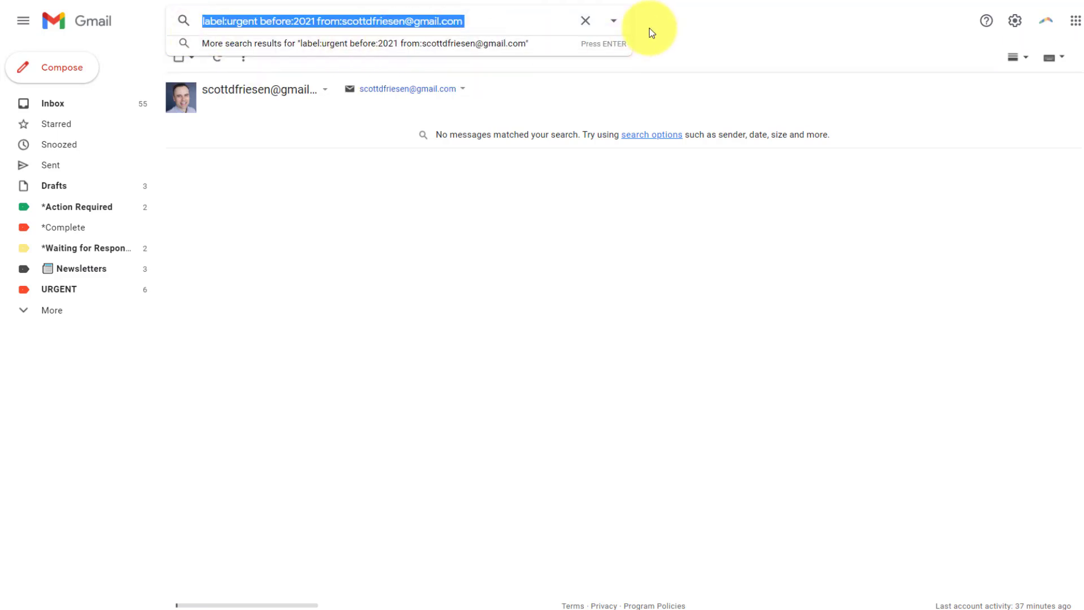
- Open and close the advanced search options, then clear the search box
click(615, 22)
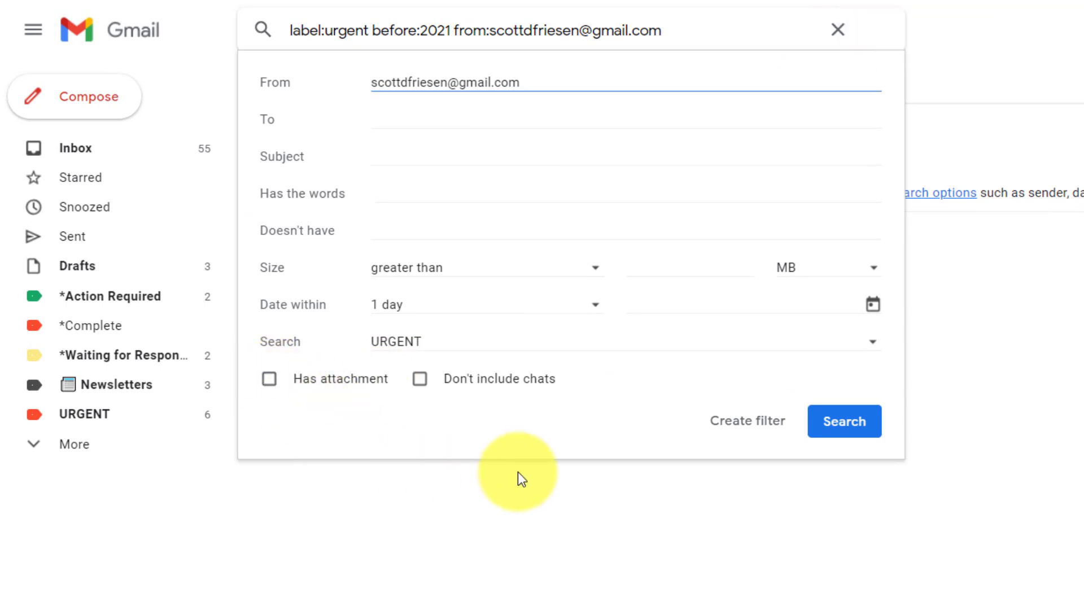
click(922, 481)
click(837, 29)
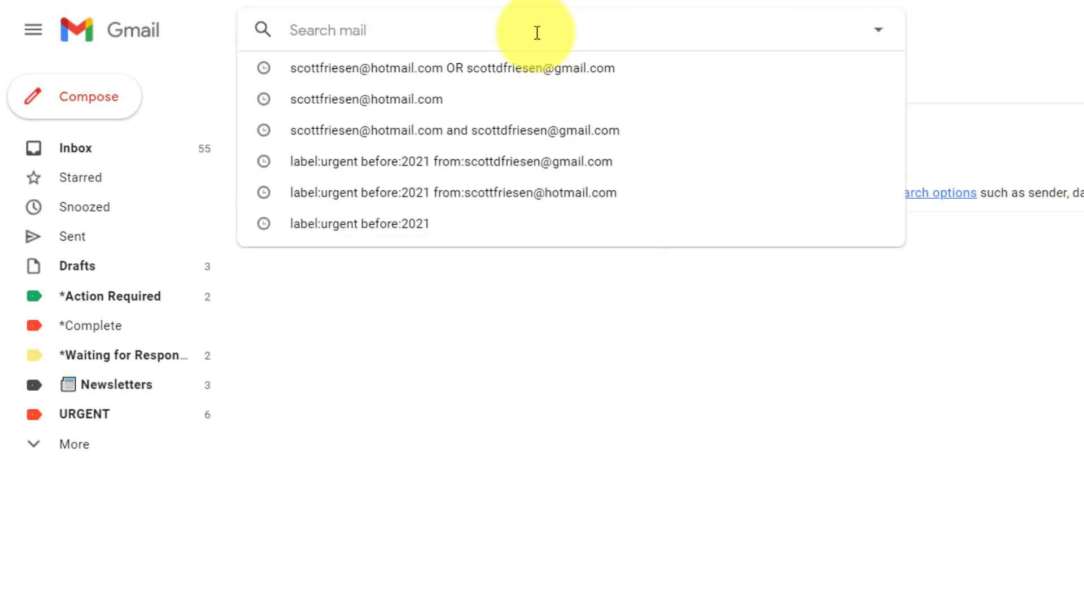
text(file)
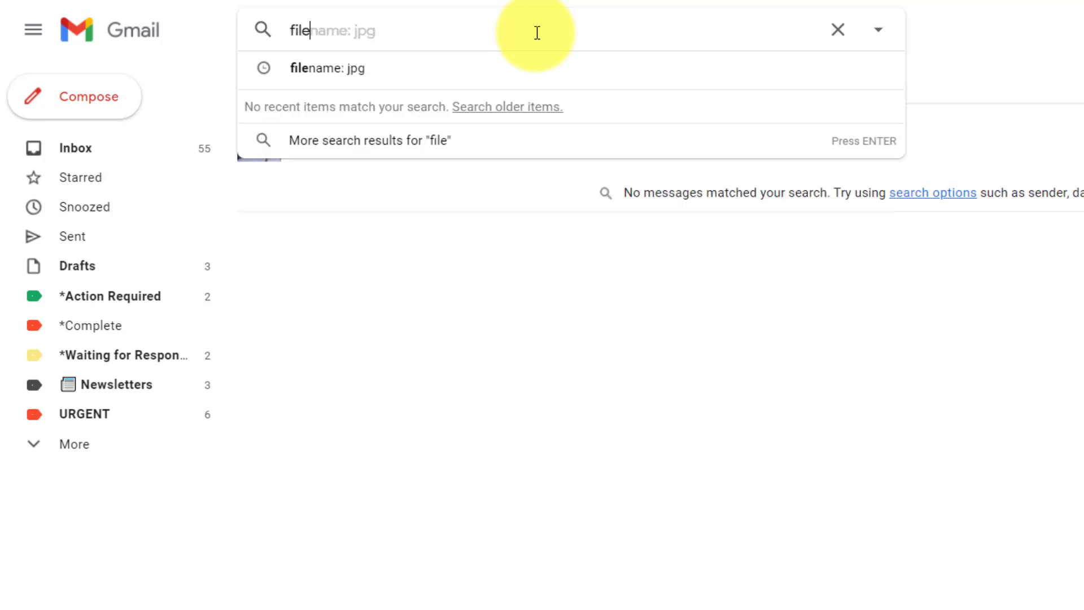
text(name:)
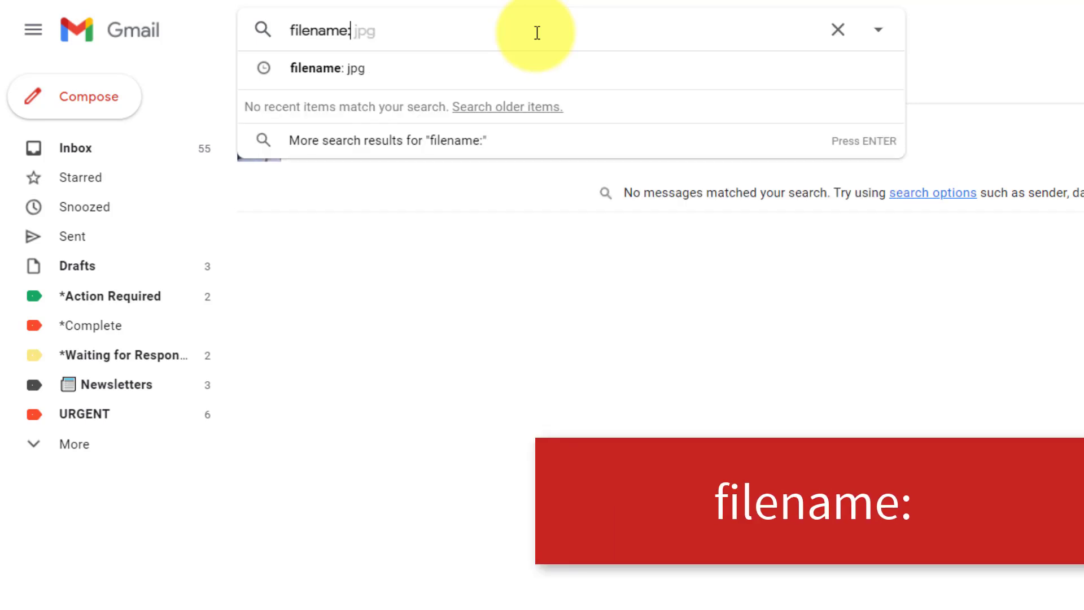
text(pd)
text(f)
- Run the filename:pdf search, change it to filename:jpg (three results), then return to Inbox
key(Return)
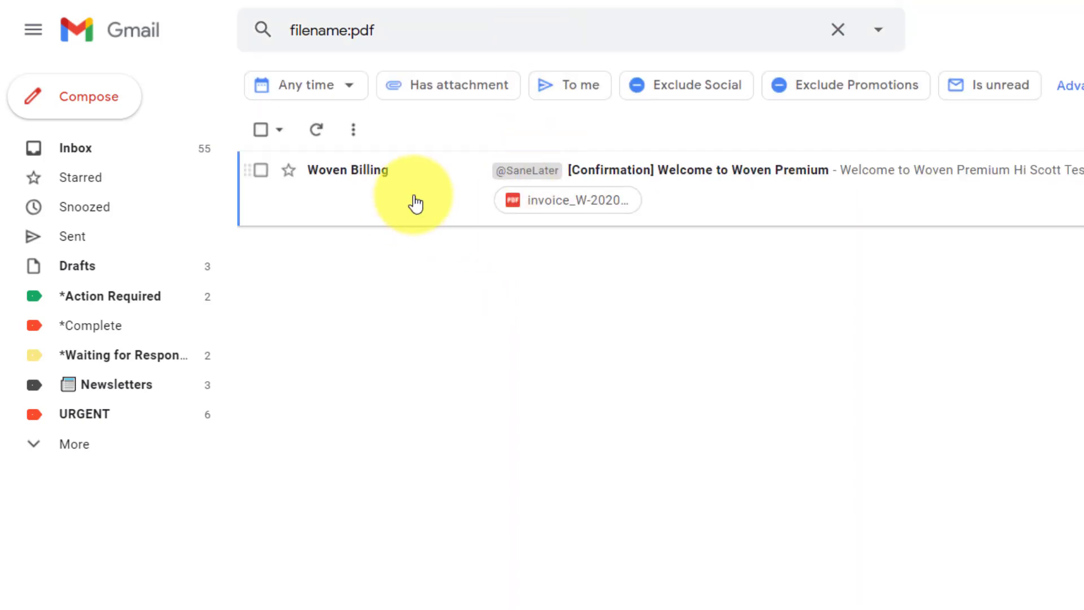
click(401, 34)
key(BackSpace)
key(BackSpace)
key(BackSpace)
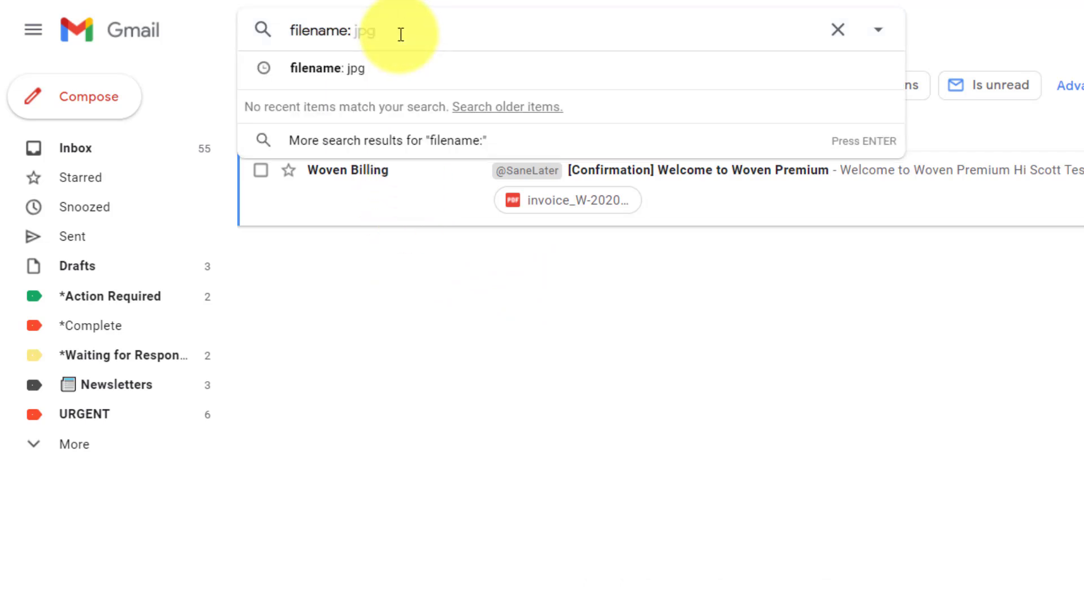
text(jpg)
key(Return)
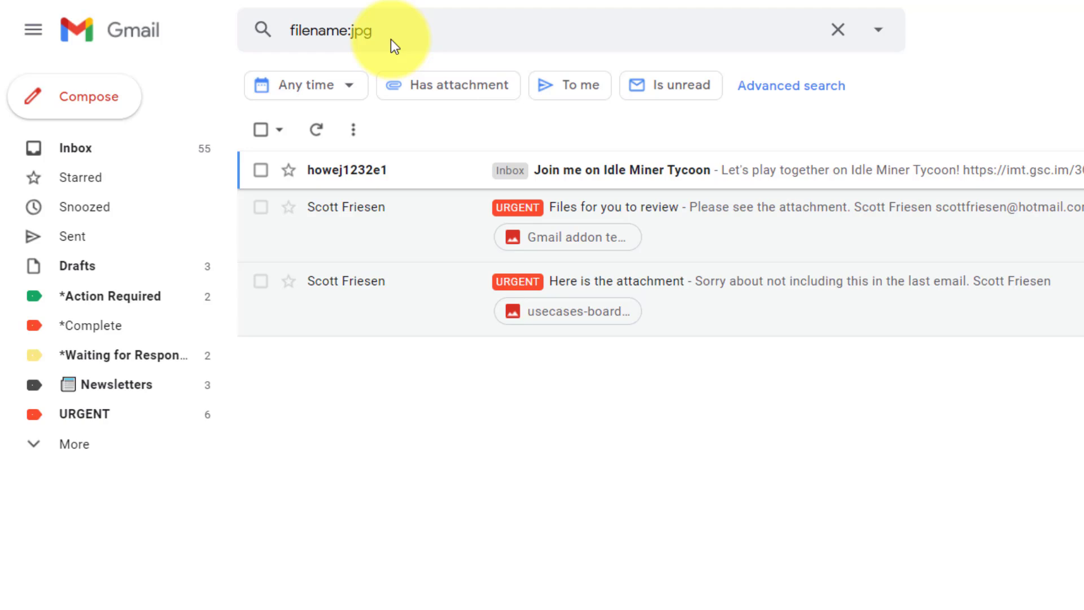
click(145, 150)
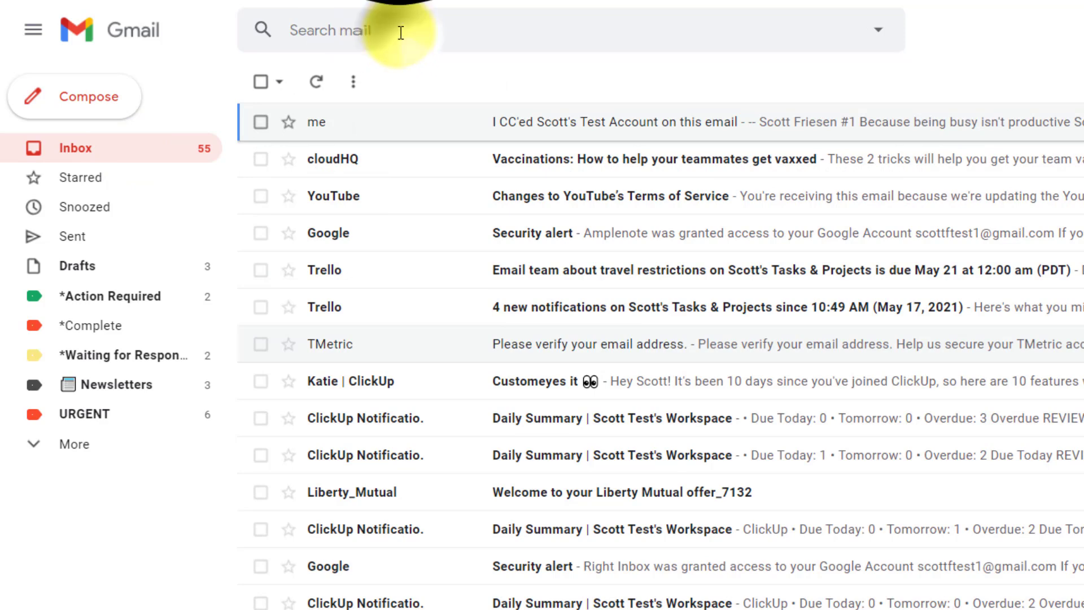
- Search for trello to list Trello notifications, then erase the query
click(402, 31)
text(trello)
key(Return)
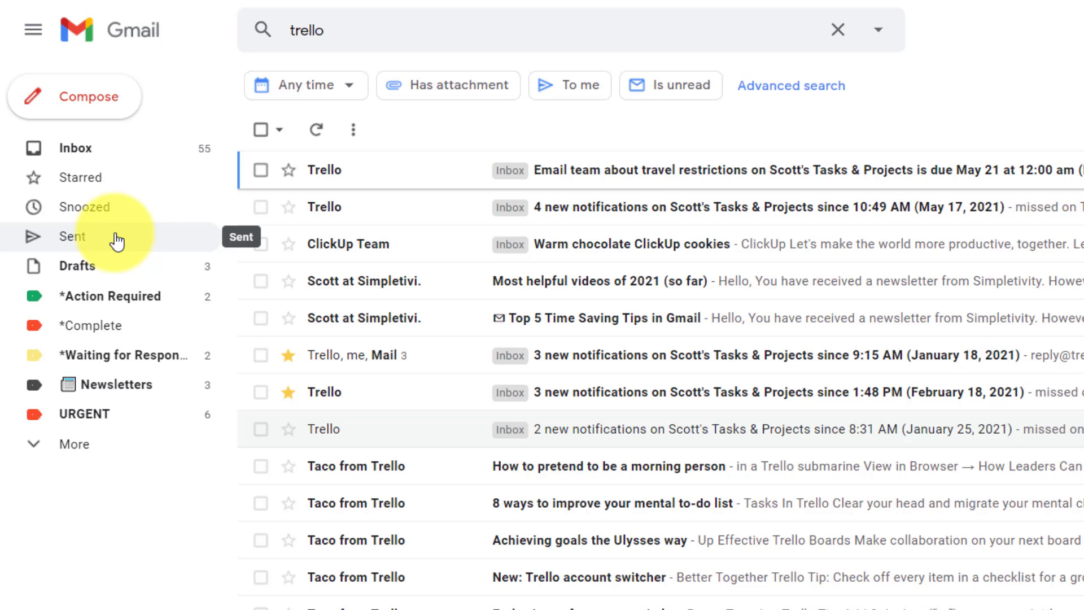
drag(286, 31, 410, 47)
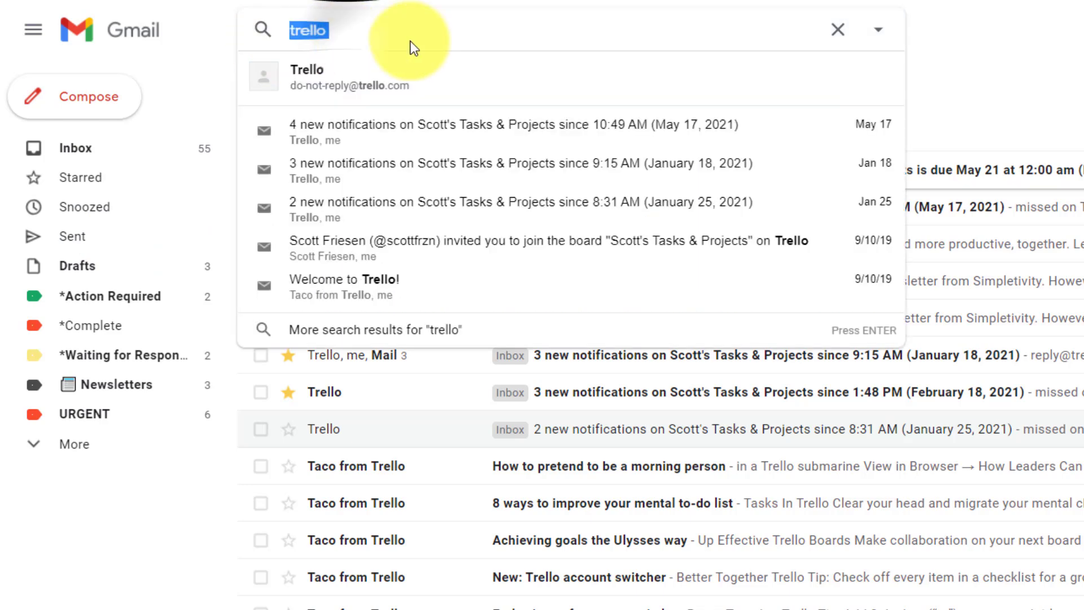
key(BackSpace)
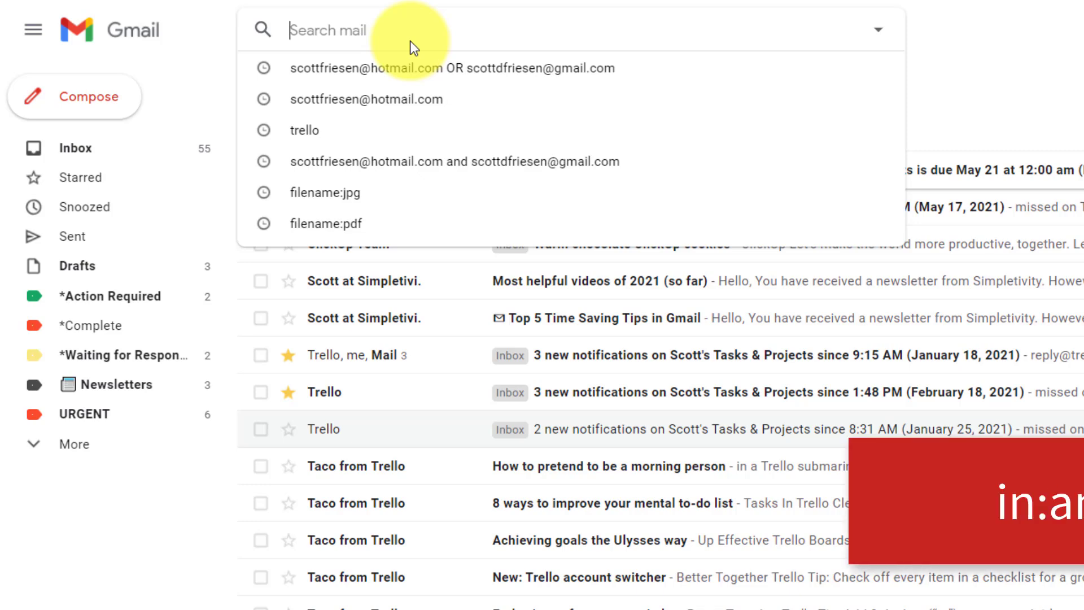
- Search for the suggested hotmail address and browse the result pages
click(394, 30)
text(sc)
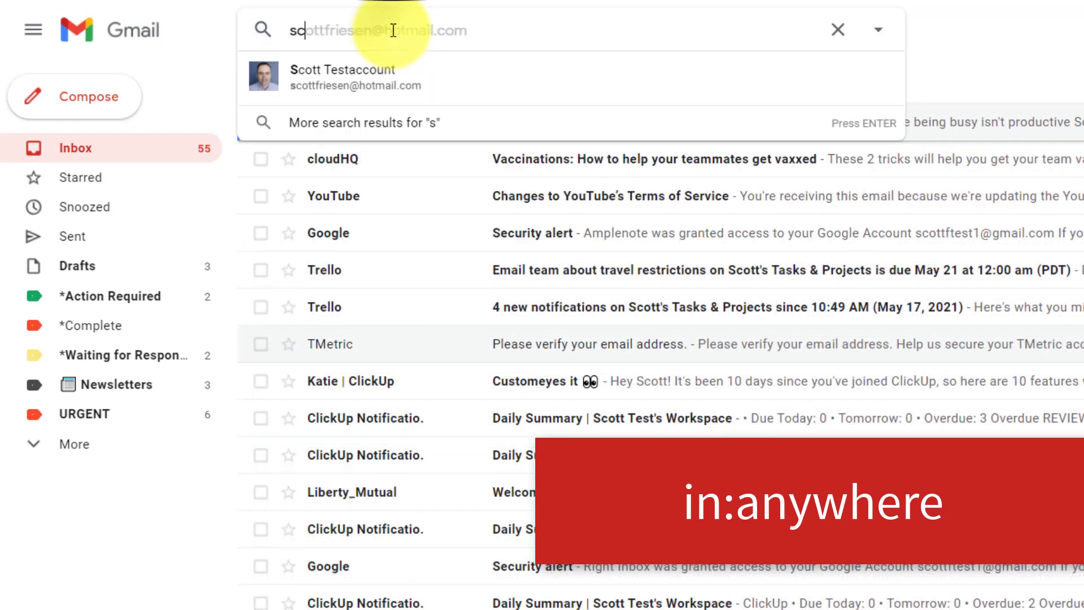
text(o)
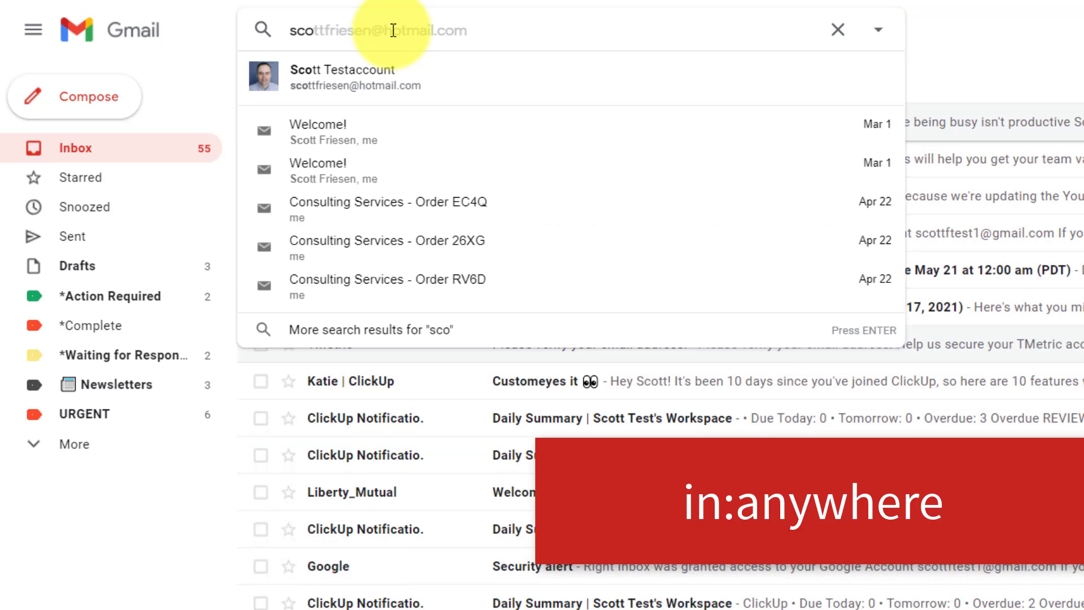
key(Return)
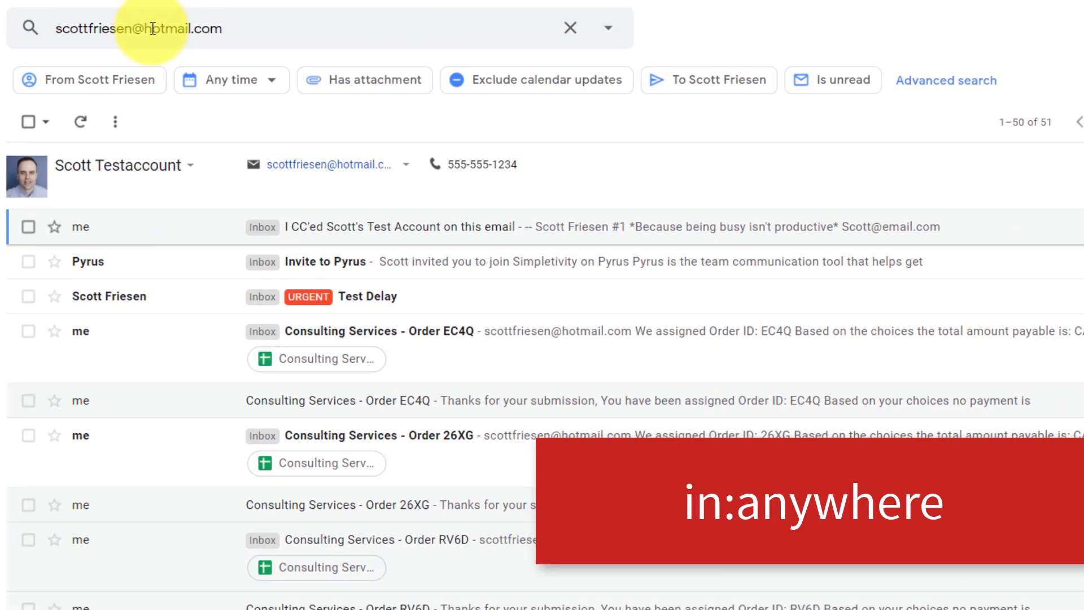
click(1081, 121)
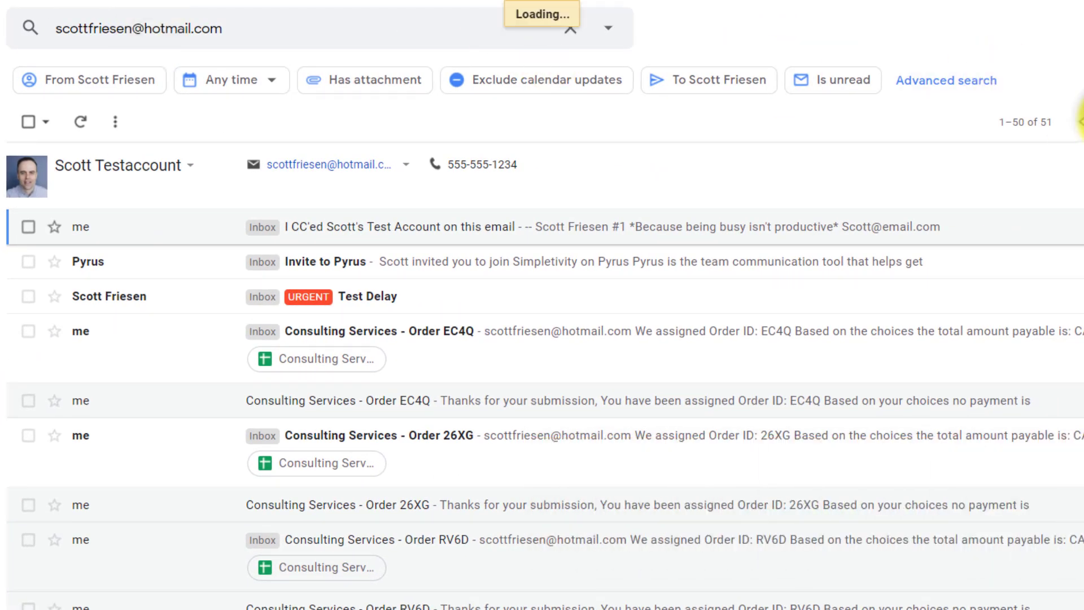
click(1073, 128)
click(1080, 123)
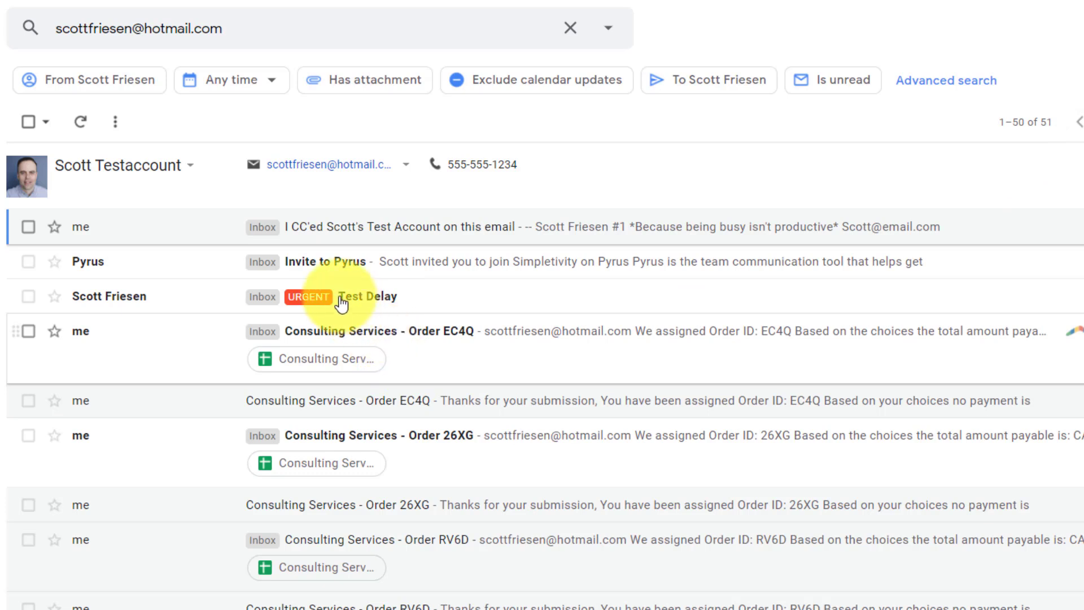
- Extend the address search with in:anywhere and page through the results, including Trash
click(272, 30)
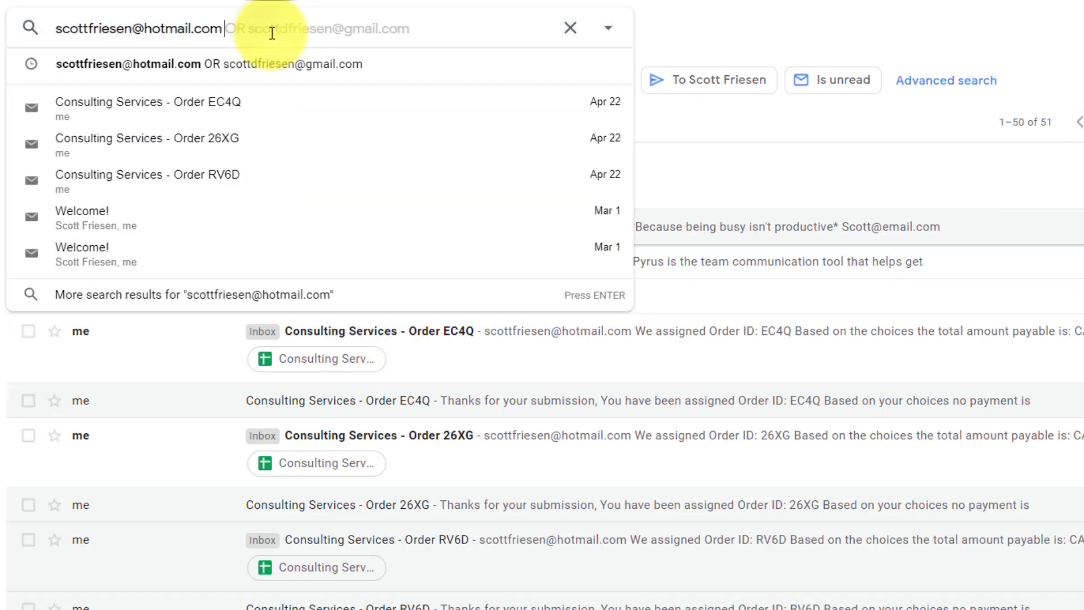
text( in:)
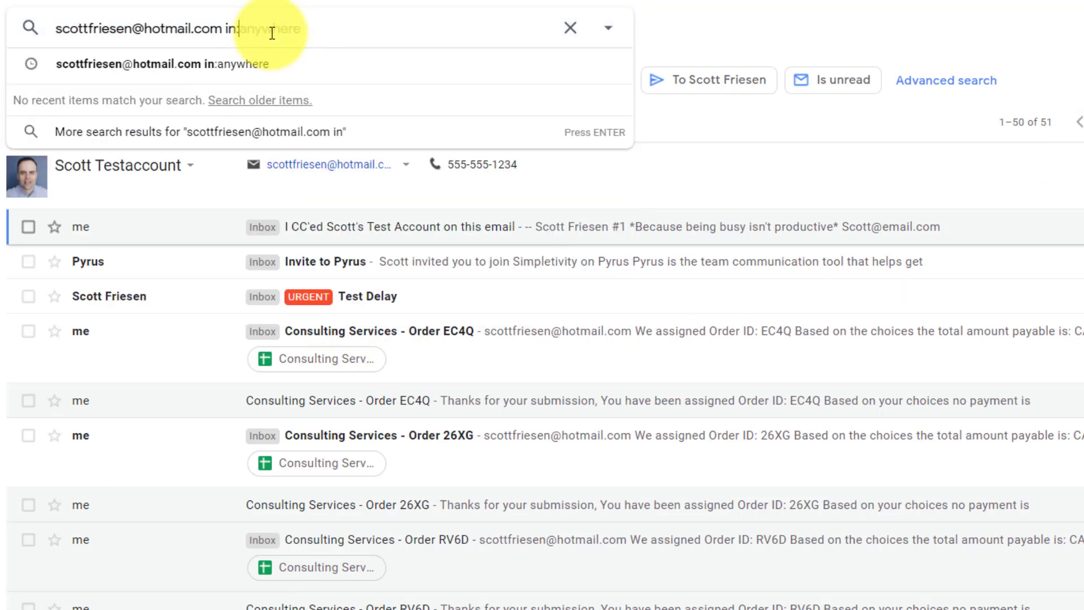
key(Tab)
key(Return)
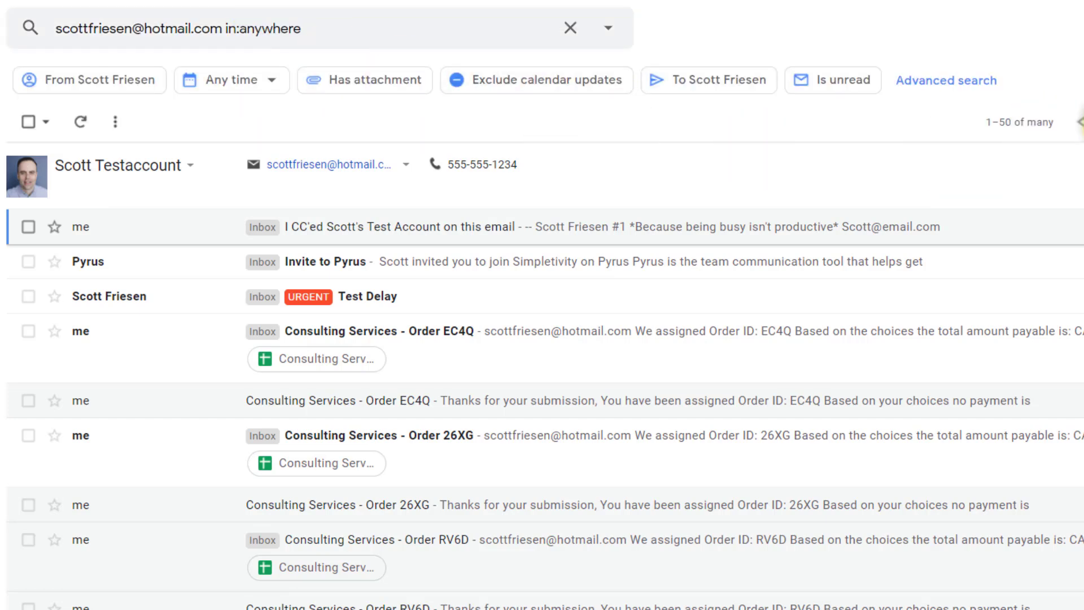
click(1082, 121)
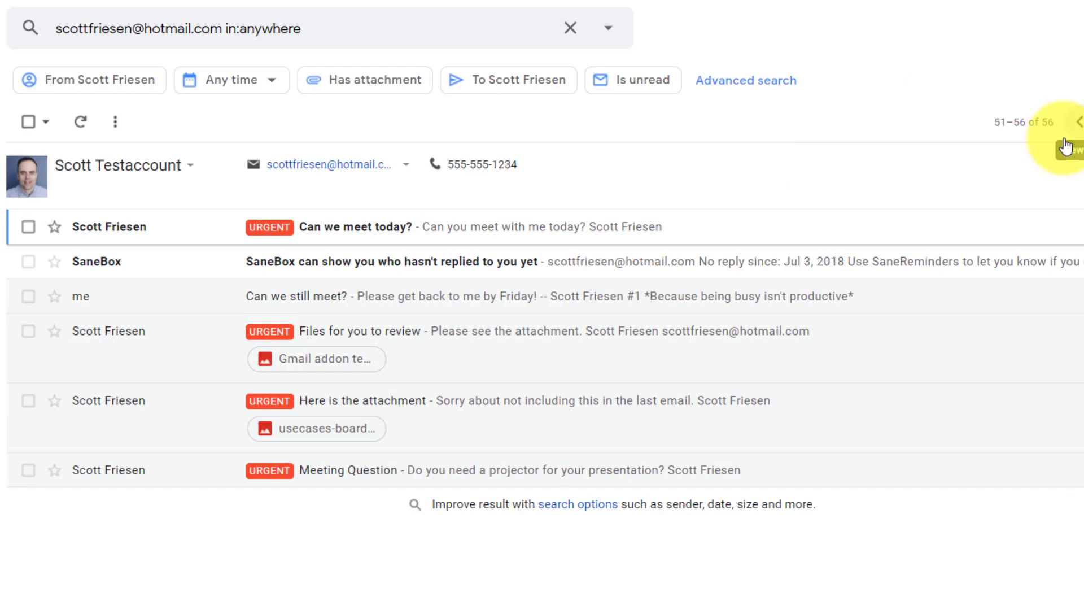
click(1078, 121)
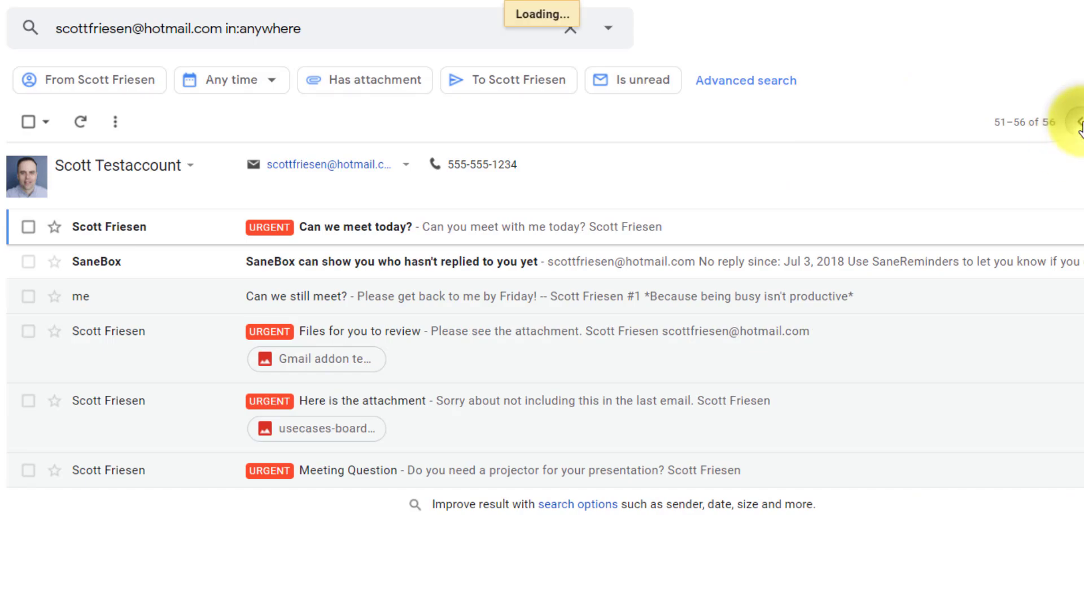
scroll(383, 445, down, 1)
scroll(382, 445, down, 5)
scroll(383, 444, down, 3)
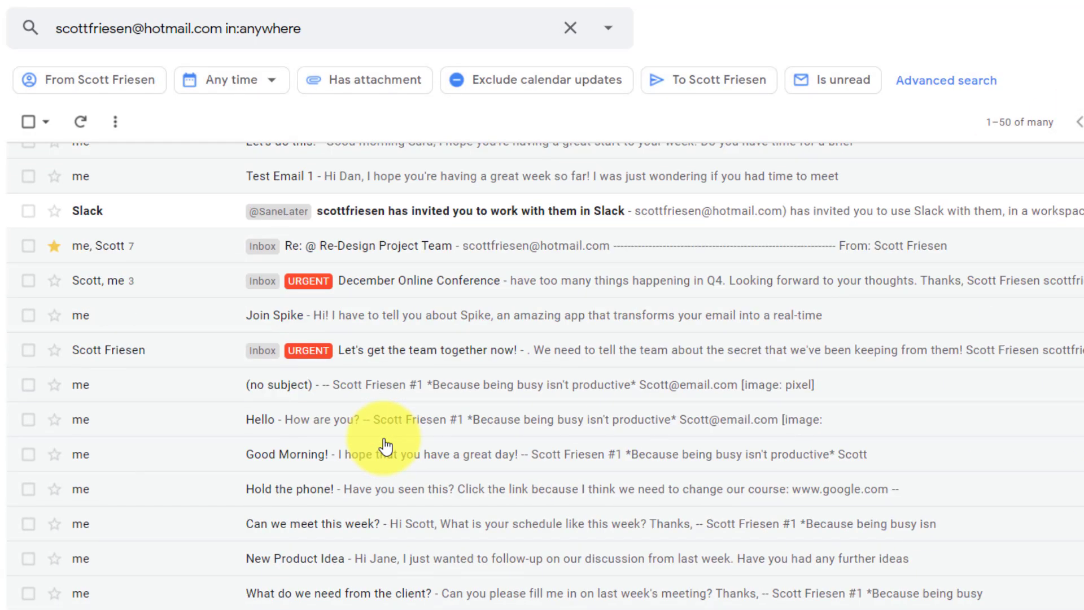
scroll(382, 444, down, 5)
scroll(382, 444, down, 3)
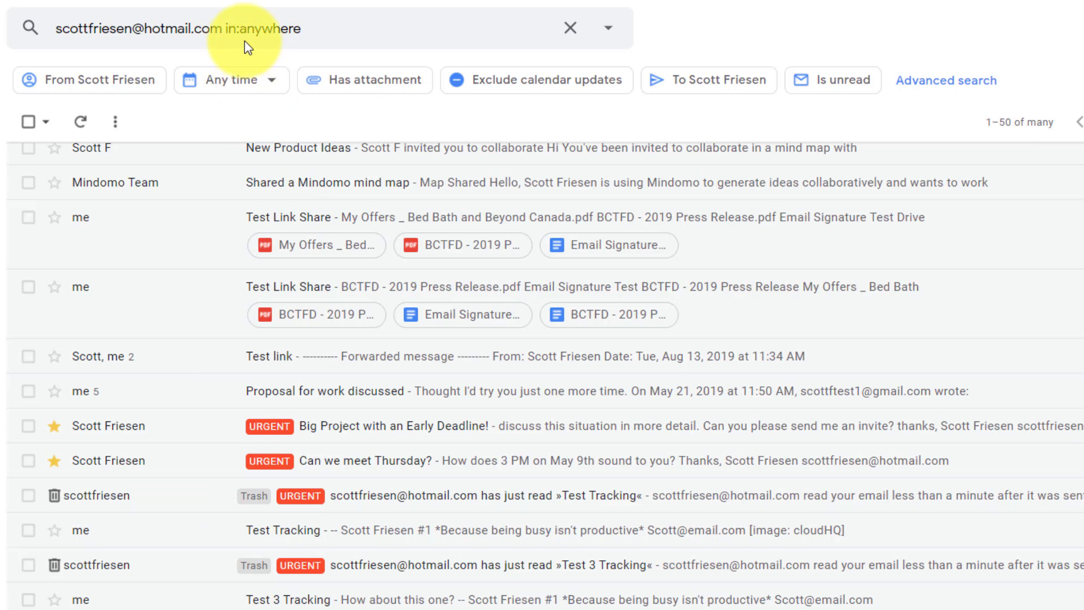
- Erase the in:anywhere search query and dismiss the recent-search suggestions
drag(313, 30, 52, 29)
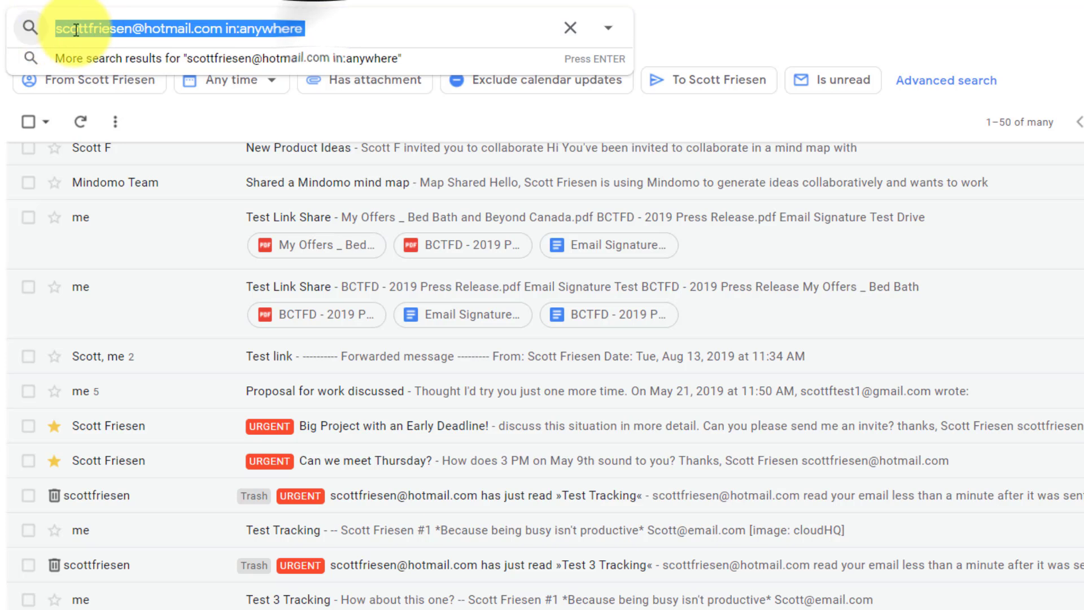
key(BackSpace)
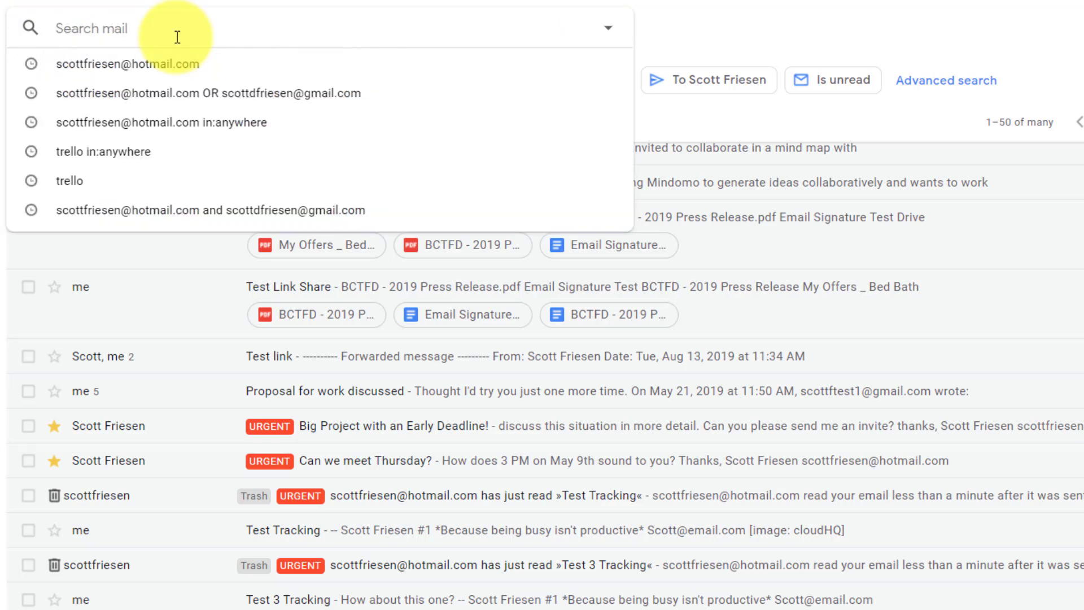
click(739, 22)
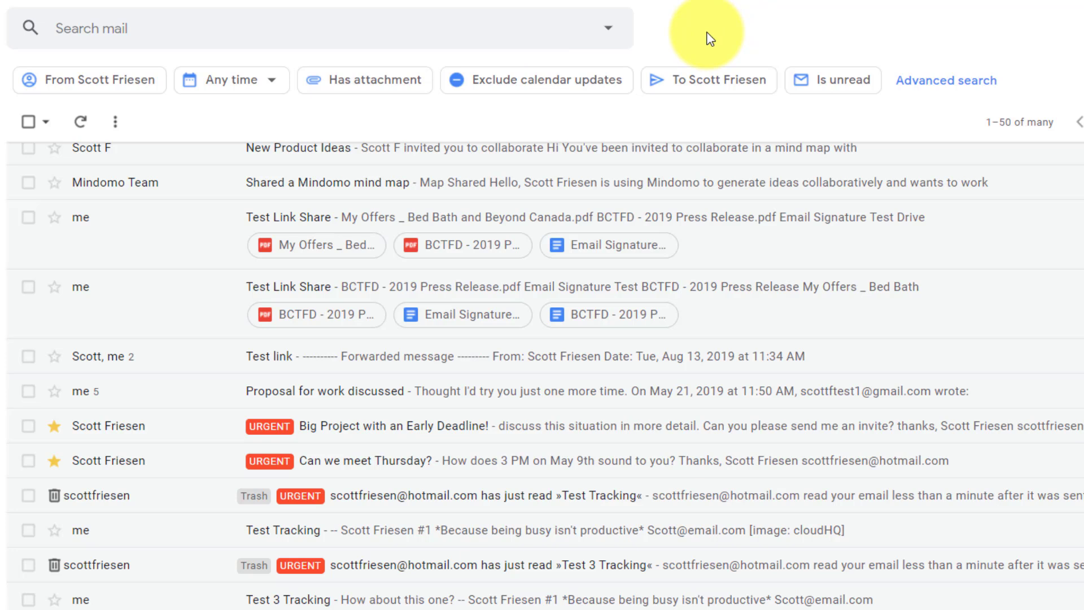
click(310, 29)
key(Down)
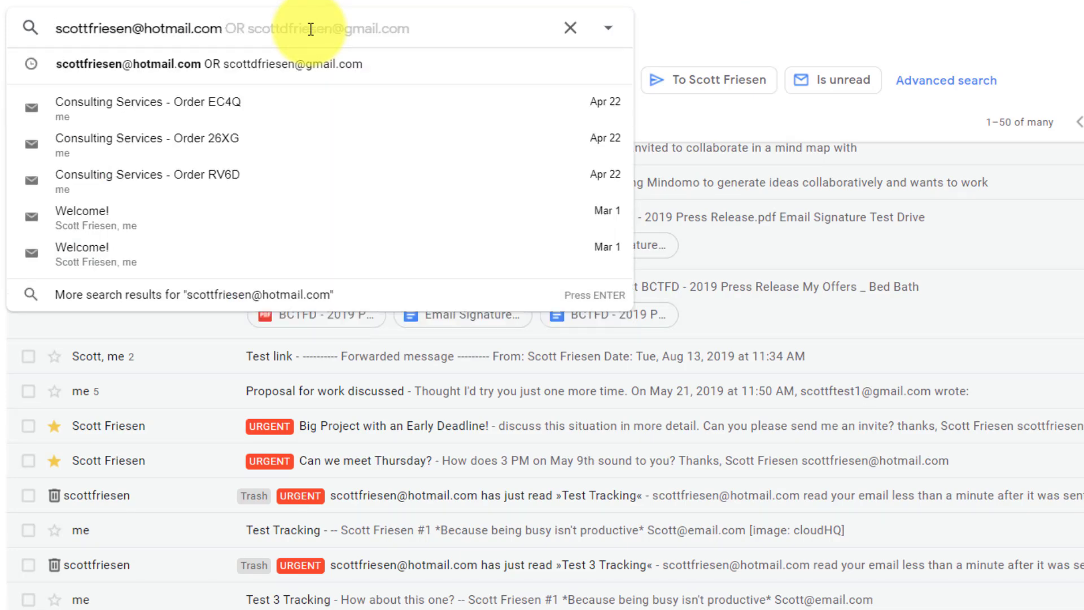
text( cc)
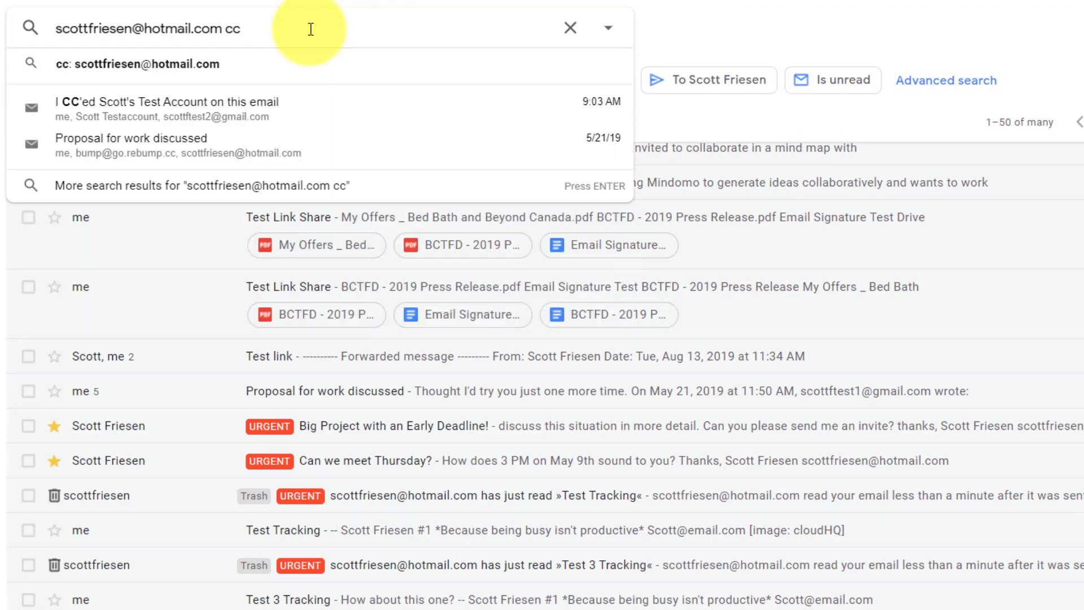
key(BackSpace)
key(BackSpace)
key(BackSpace)
key(Left)
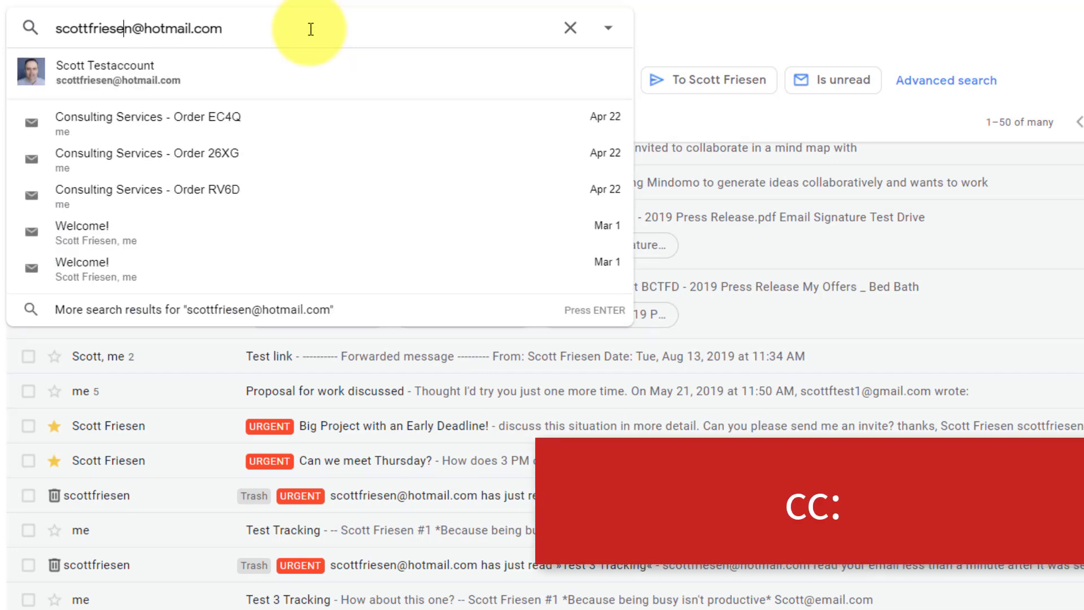
text(cc:)
key(Return)
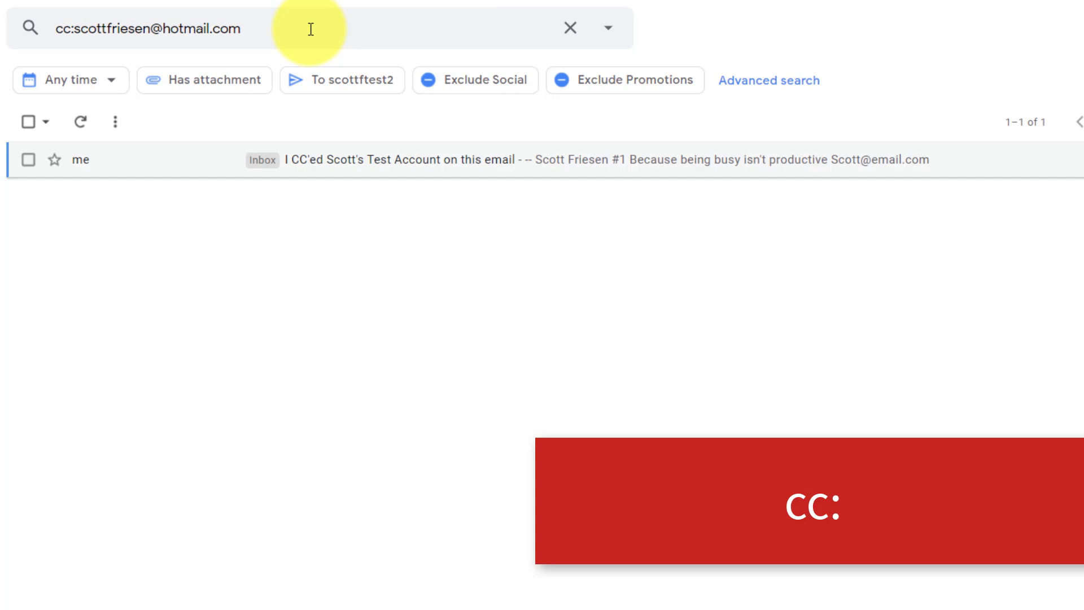
click(140, 162)
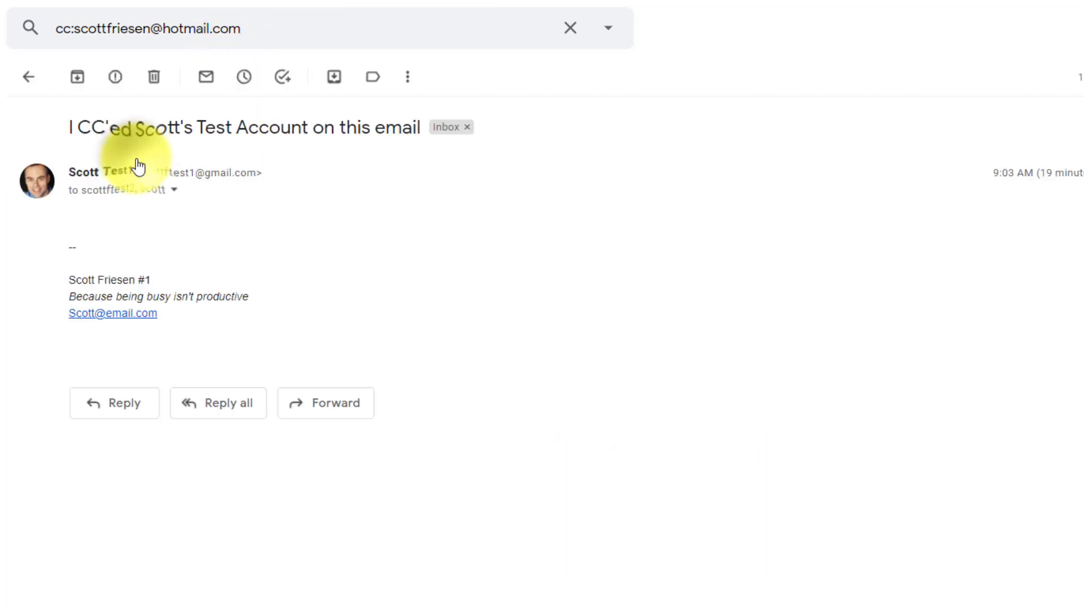
click(173, 191)
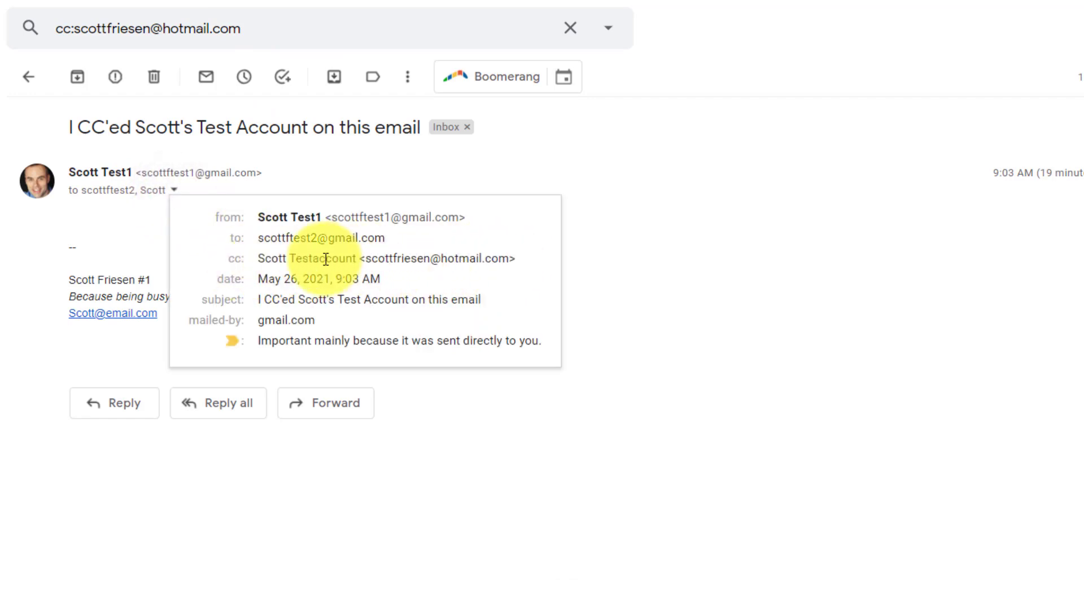
mouse_move(306, 258)
click(669, 255)
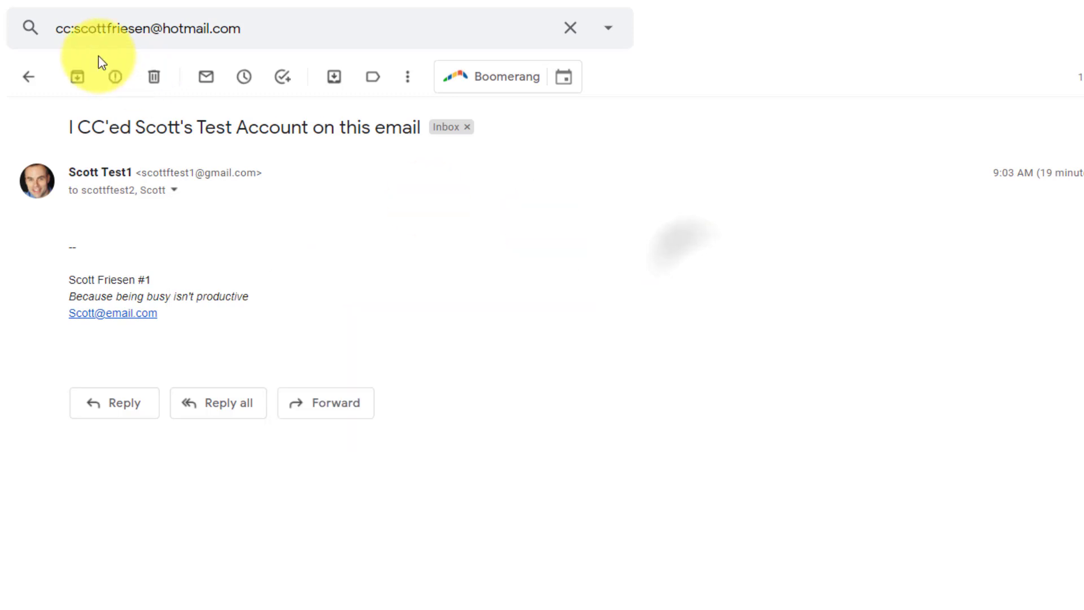